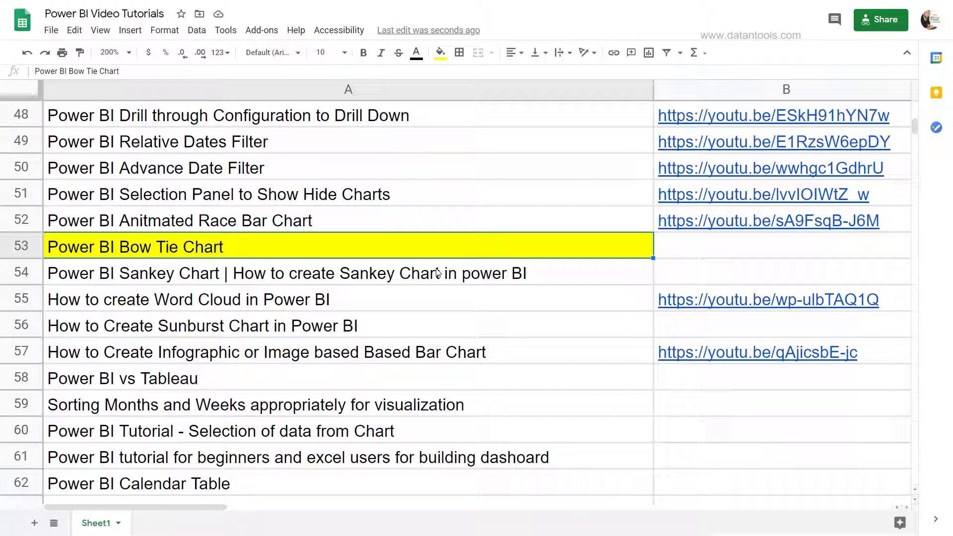
- Switch to Power BI Desktop to view the bow-tie Sales chart
{"action": "scroll", "coordinate": [486, 269], "scroll_direction": "up", "scroll_amount": 5}
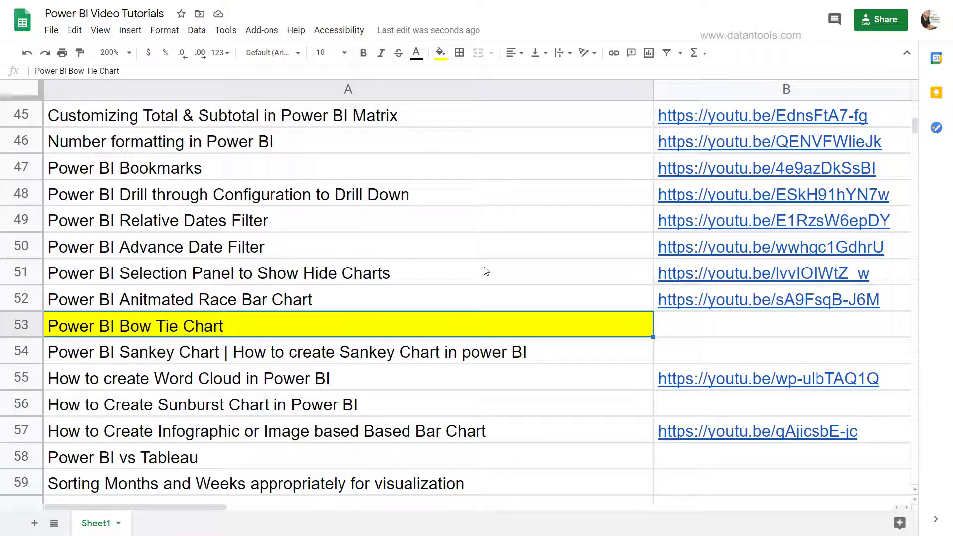
{"action": "scroll", "coordinate": [486, 271], "scroll_direction": "up", "scroll_amount": 6}
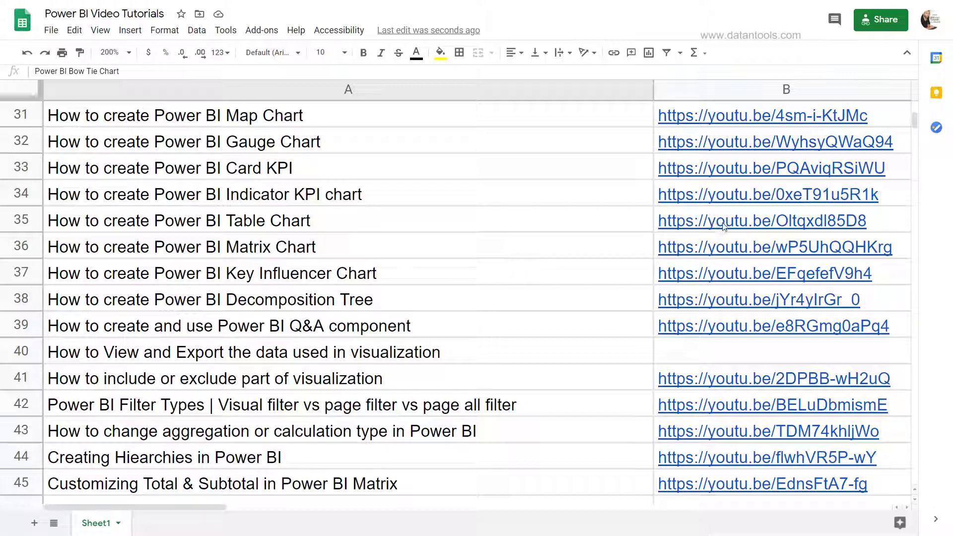
{"action": "mouse_move", "coordinate": [724, 226]}
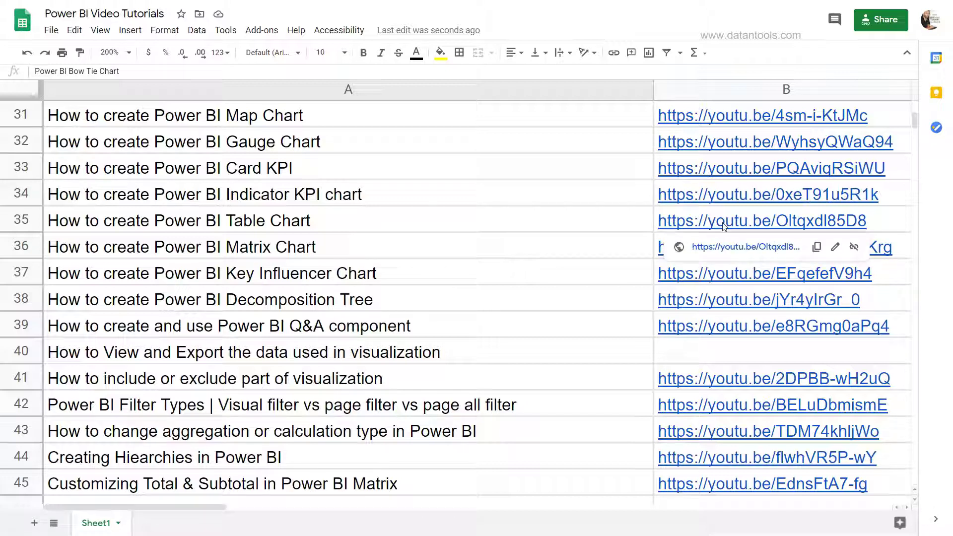
{"action": "scroll", "coordinate": [522, 390], "scroll_direction": "down", "scroll_amount": 6}
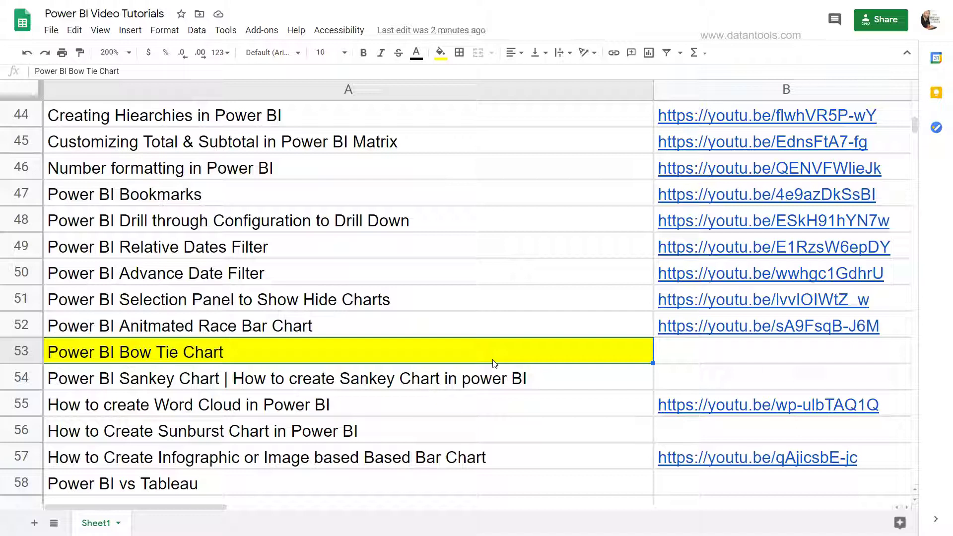
{"action": "key", "text": "alt+Tab"}
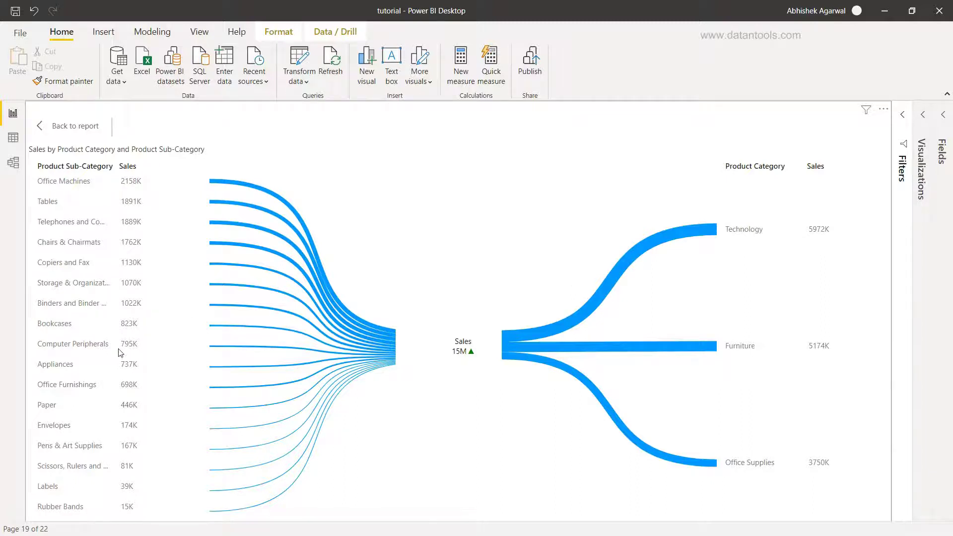
- Cross-filter the chart by Technology and Office Furnishings, ending filtered to Furniture
{"action": "left_click", "coordinate": [743, 233]}
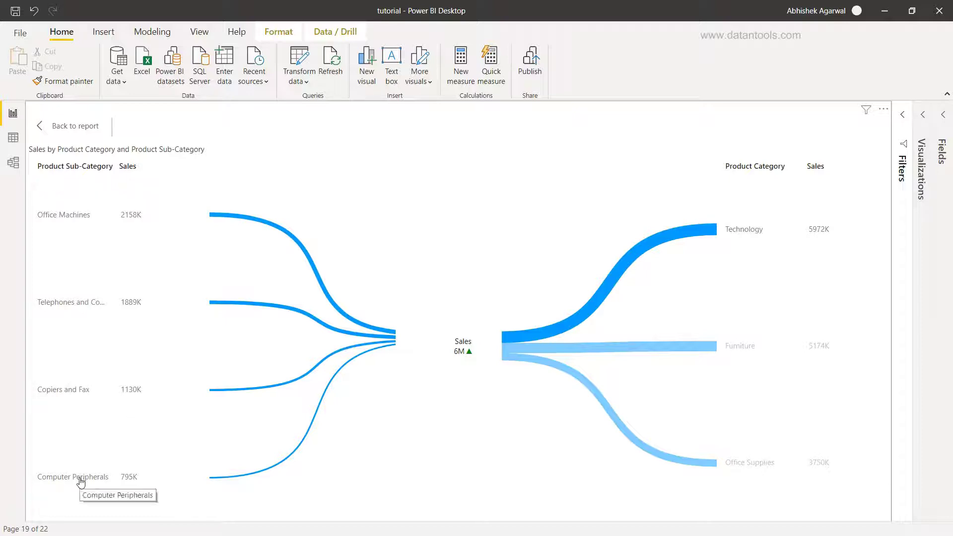
{"action": "left_click", "coordinate": [751, 229]}
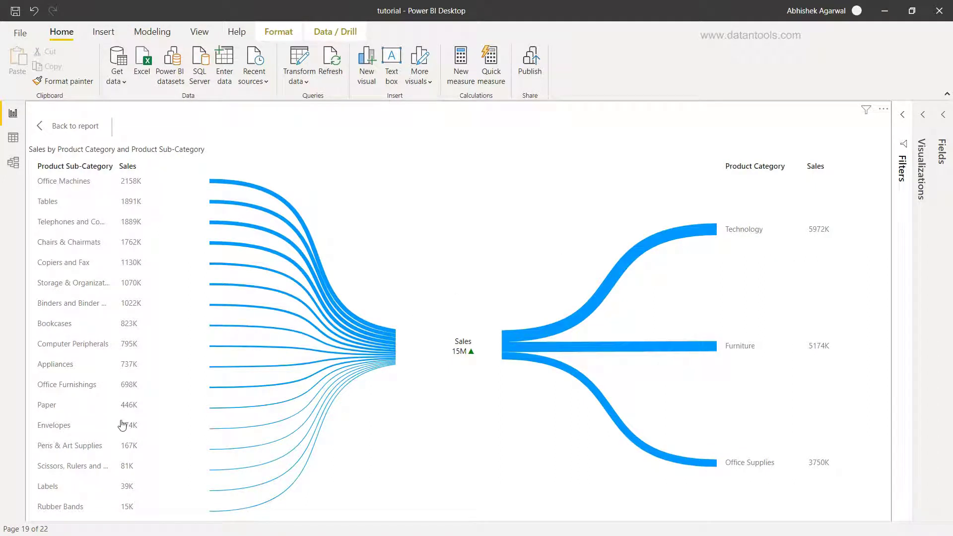
{"action": "left_click", "coordinate": [77, 388]}
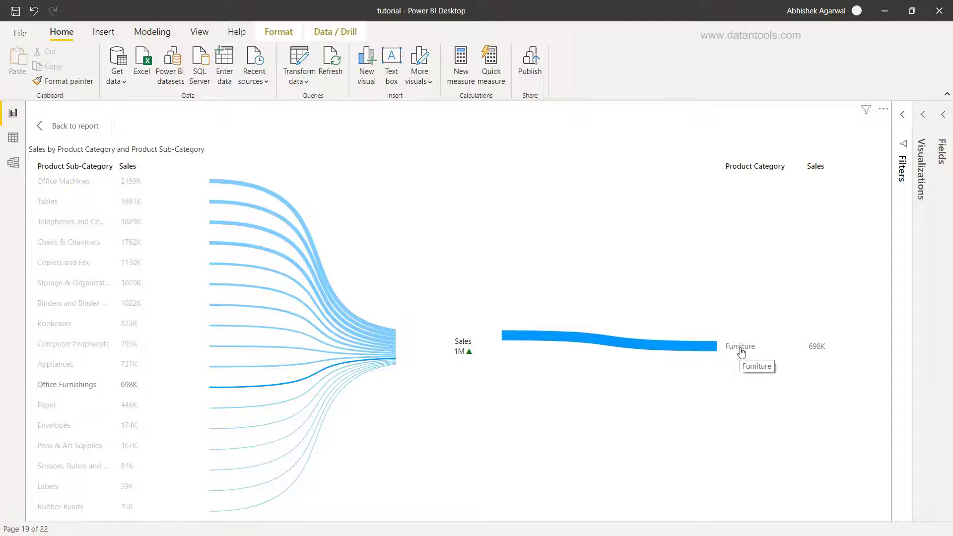
{"action": "left_click", "coordinate": [90, 386]}
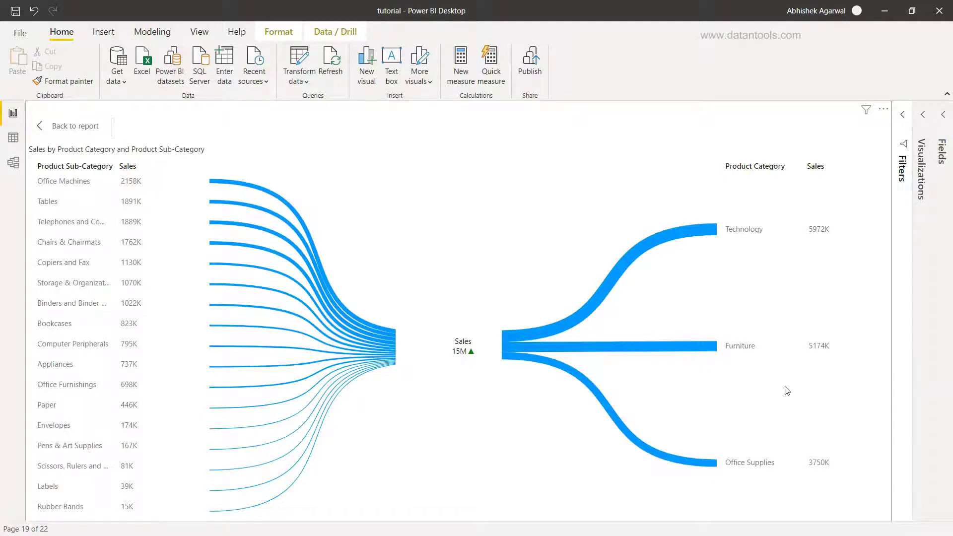
{"action": "left_click", "coordinate": [752, 353]}
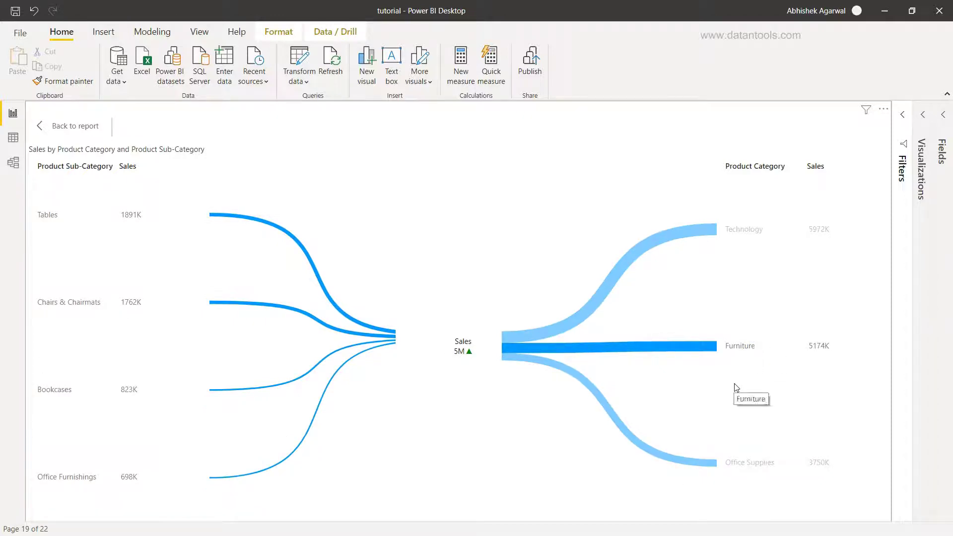
- Deselect Furniture to restore all three categories, 17 sub-categories and 15M Sales
{"action": "left_click", "coordinate": [748, 350]}
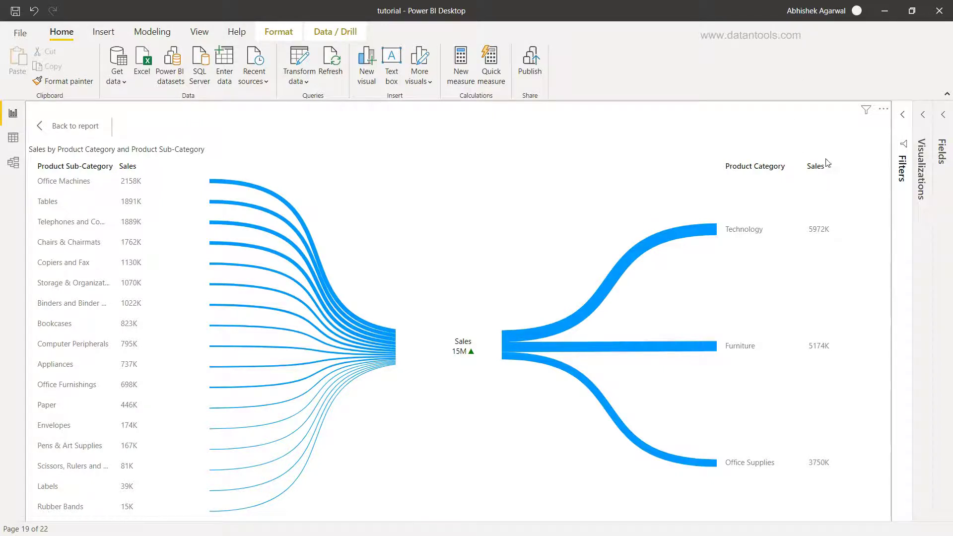
- Delete the existing bow-tie visual from the Bow Tie page and expand the Visualizations pane's options
{"action": "left_click", "coordinate": [74, 127]}
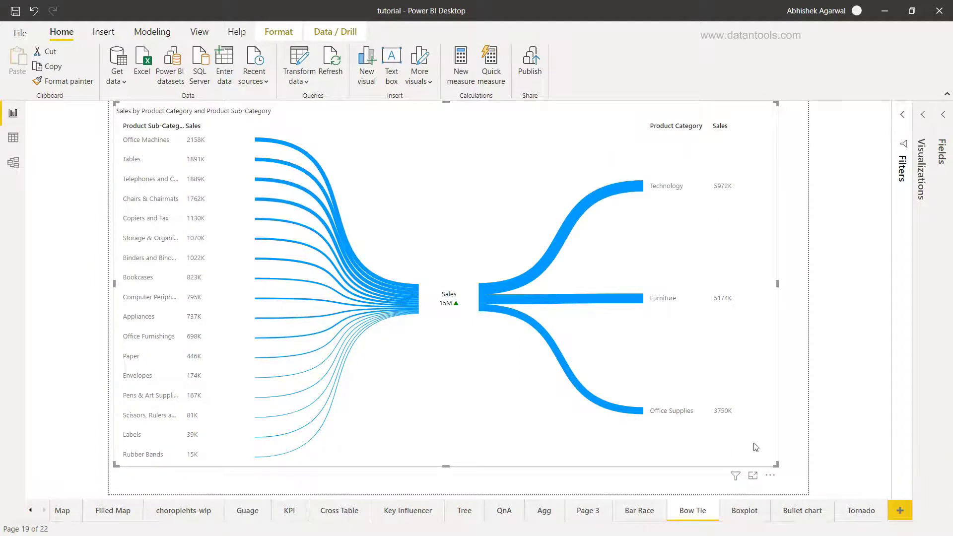
{"action": "left_click", "coordinate": [770, 476]}
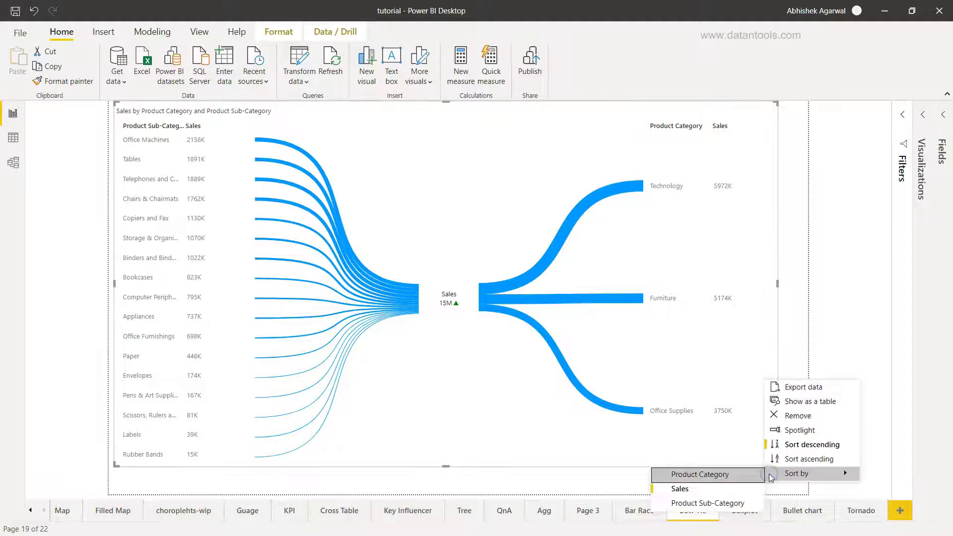
{"action": "left_click", "coordinate": [809, 416]}
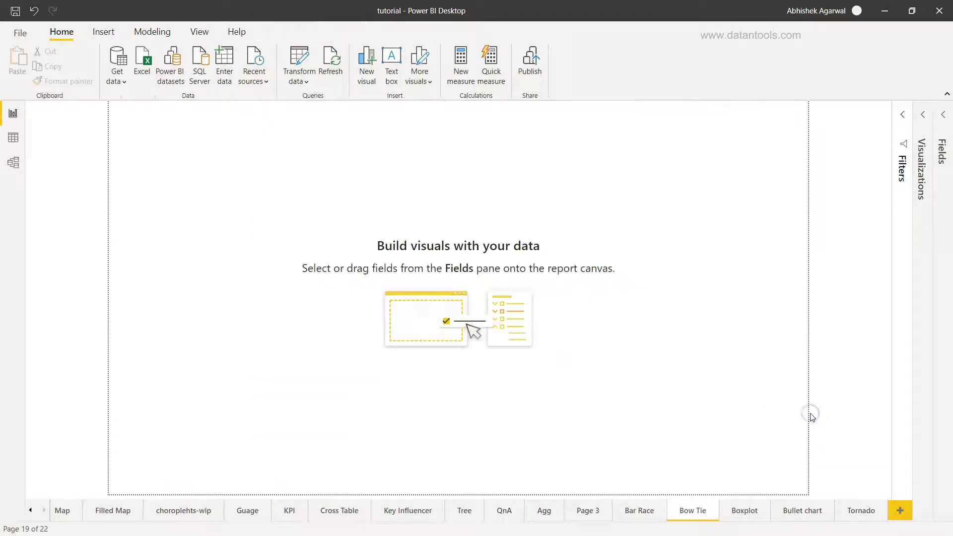
{"action": "left_click", "coordinate": [924, 115]}
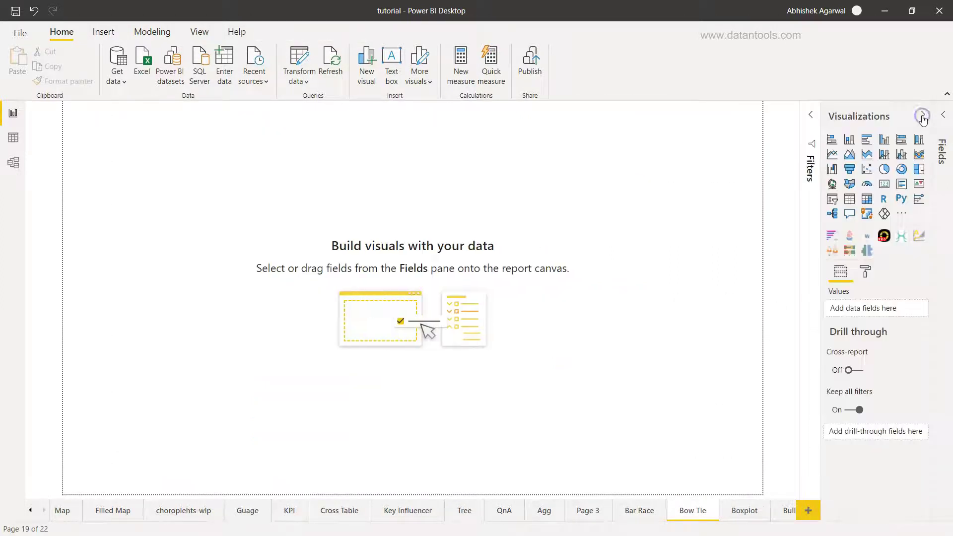
{"action": "left_click", "coordinate": [901, 214]}
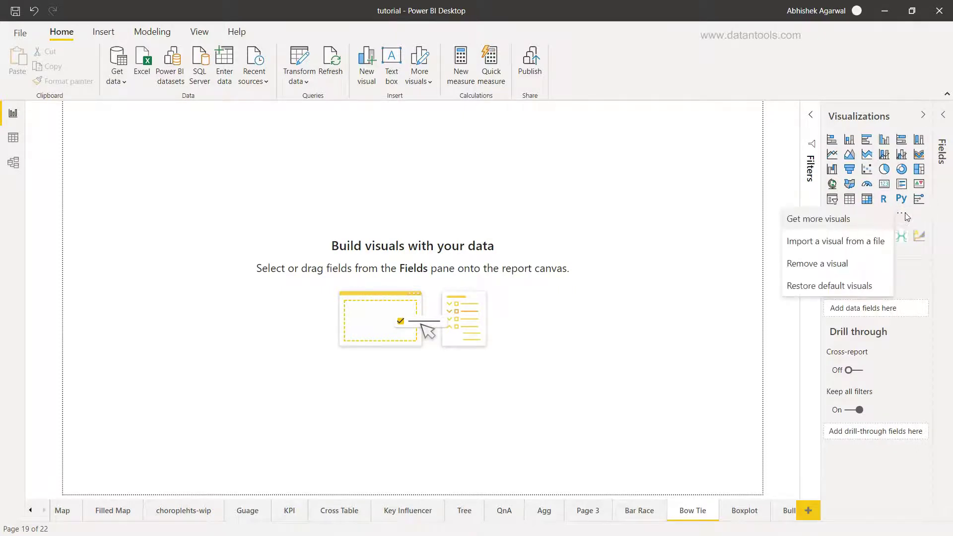
- Search the Power BI Visuals marketplace for 'Bowtie' to find Bowtie Chart by MAQ Software
{"action": "left_click", "coordinate": [845, 218]}
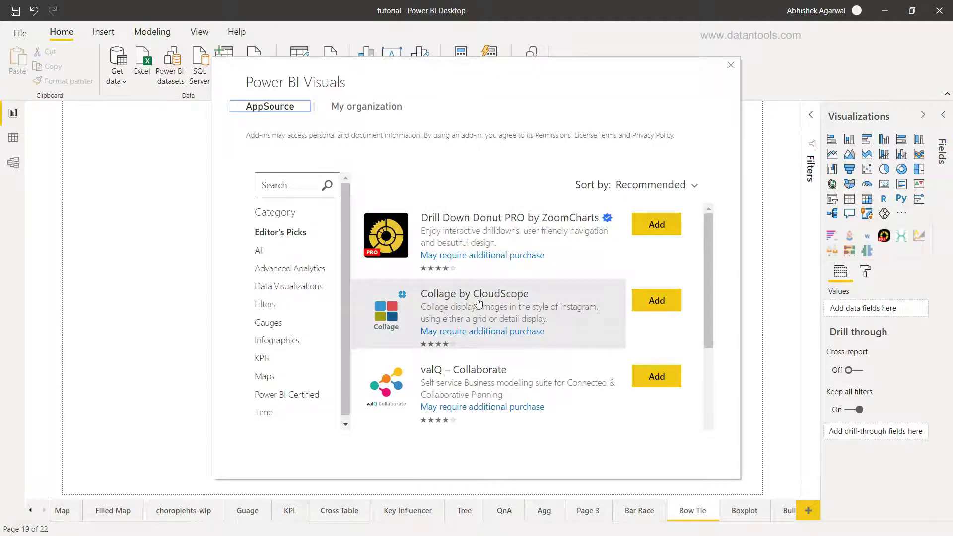
{"action": "scroll", "coordinate": [478, 302], "scroll_direction": "down", "scroll_amount": 2}
{"action": "scroll", "coordinate": [478, 301], "scroll_direction": "up", "scroll_amount": 2}
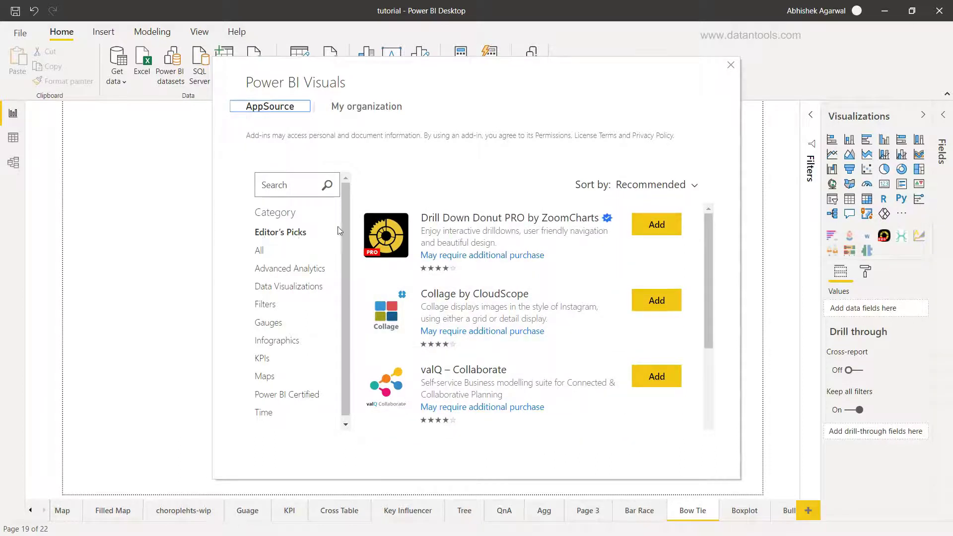
{"action": "scroll", "coordinate": [488, 358], "scroll_direction": "down", "scroll_amount": 3}
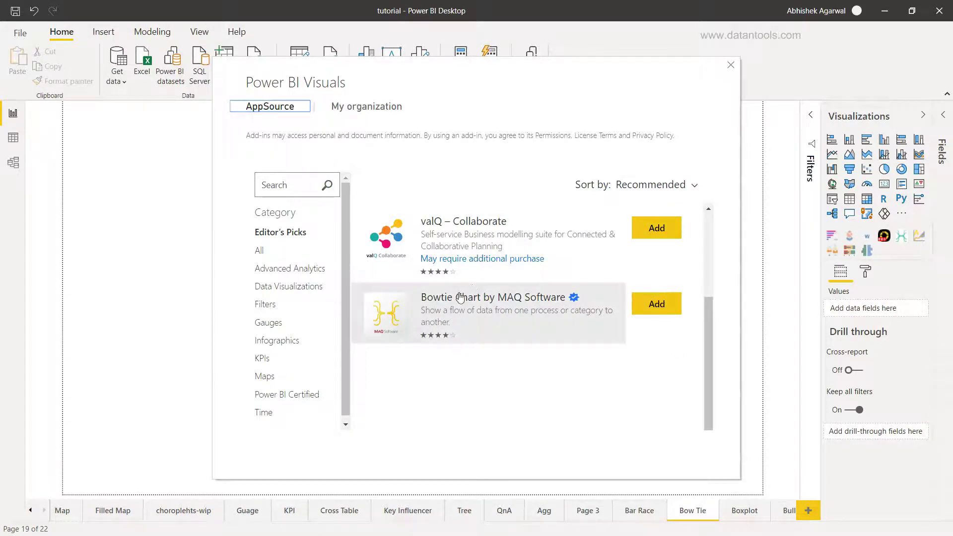
{"action": "scroll", "coordinate": [473, 289], "scroll_direction": "up", "scroll_amount": 1}
{"action": "scroll", "coordinate": [473, 289], "scroll_direction": "up", "scroll_amount": 3}
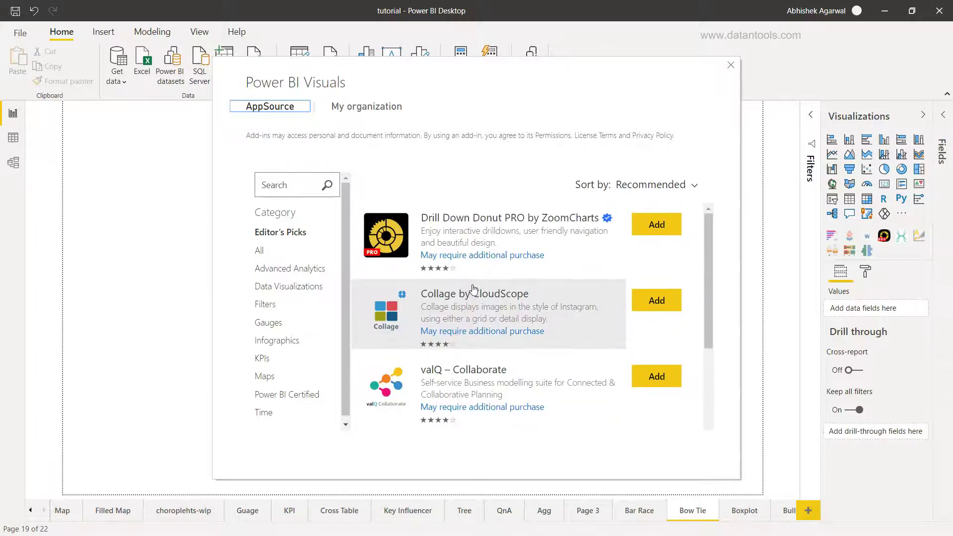
{"action": "left_click", "coordinate": [287, 181]}
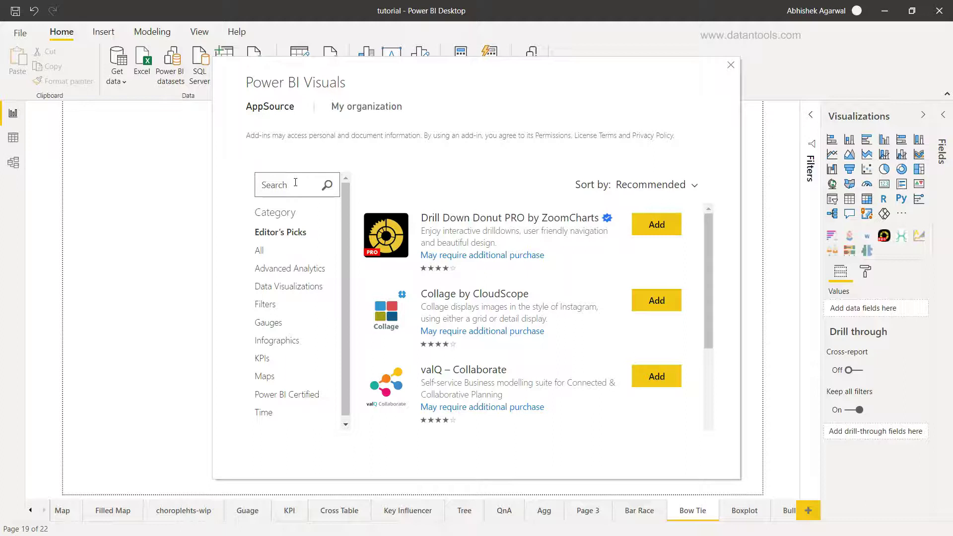
{"action": "type", "text": "Bow"}
{"action": "scroll", "coordinate": [447, 298], "scroll_direction": "down", "scroll_amount": 3}
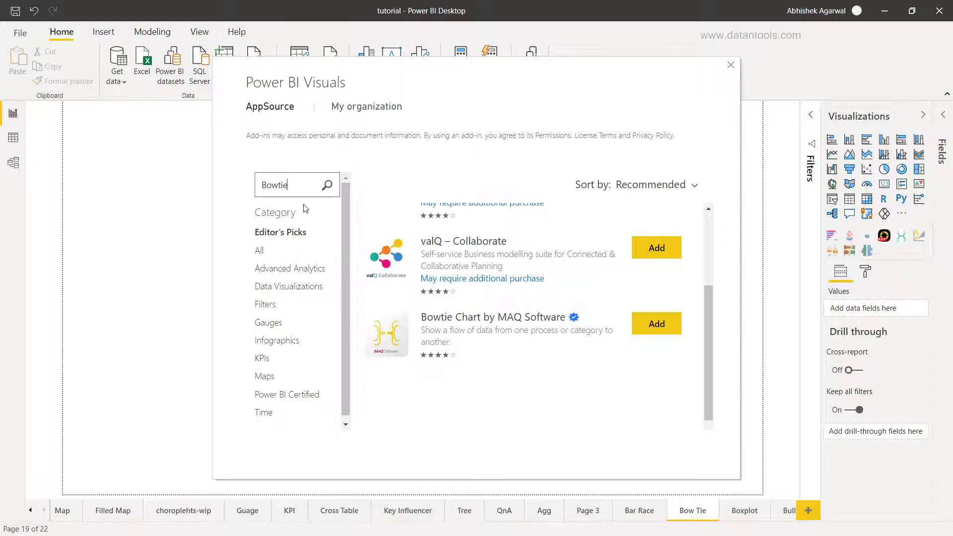
{"action": "left_click", "coordinate": [327, 185]}
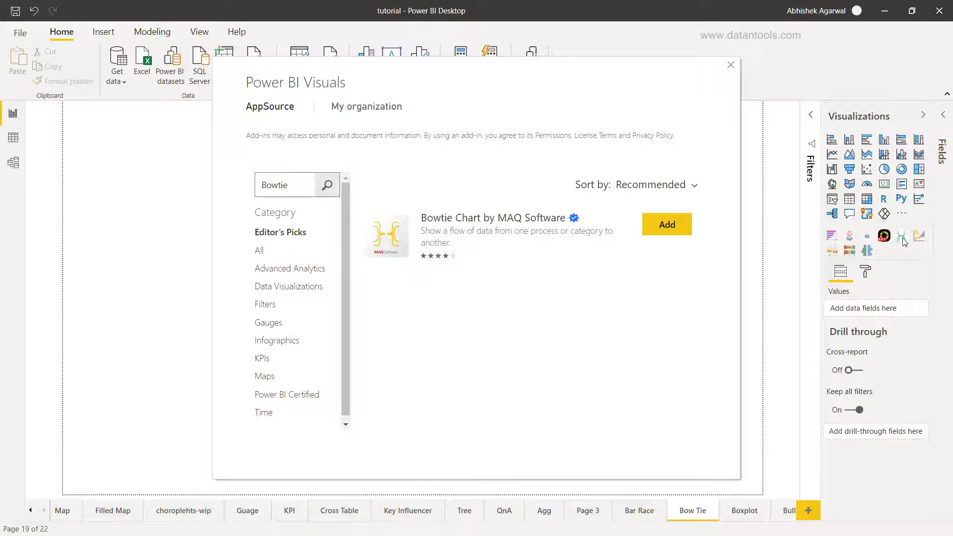
- Add a Bowtie visual: Product Category as Source, Sales as Value, Product Sub-Category as Destination
{"action": "left_click", "coordinate": [730, 65]}
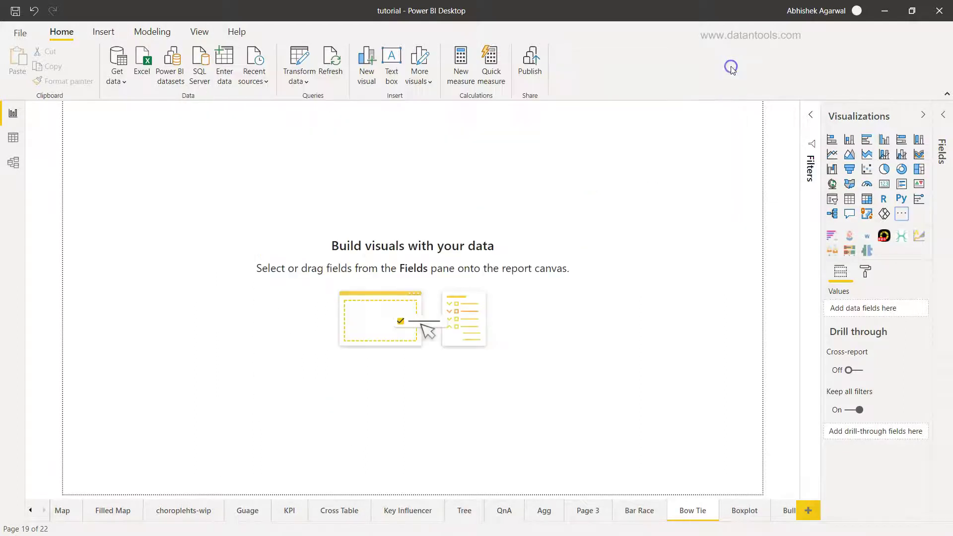
{"action": "left_click", "coordinate": [902, 239]}
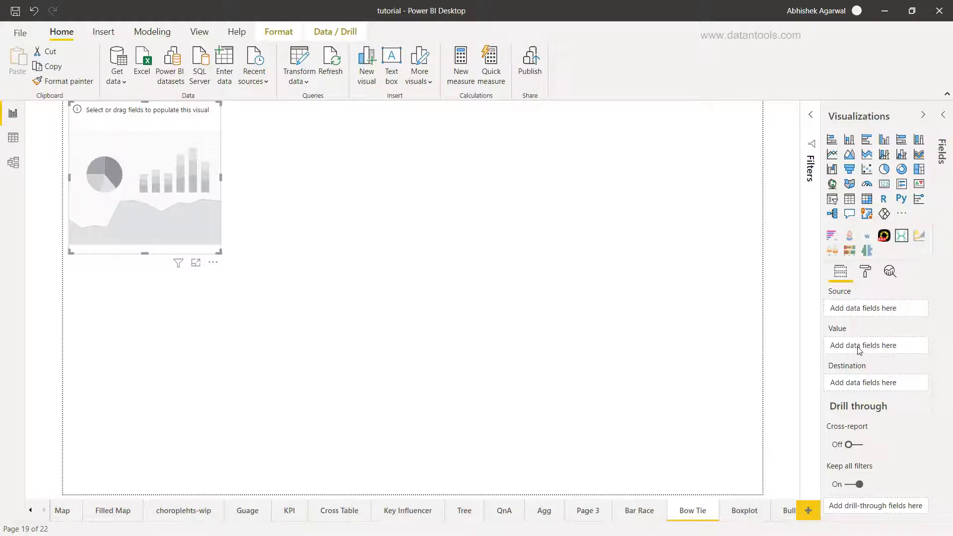
{"action": "left_click", "coordinate": [943, 115]}
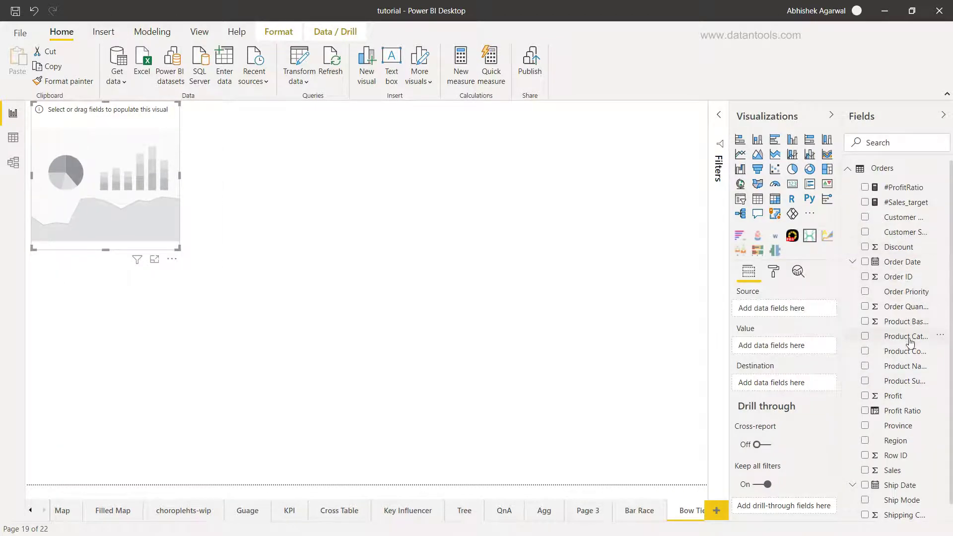
{"action": "left_click_drag", "start_coordinate": [909, 342], "coordinate": [794, 310]}
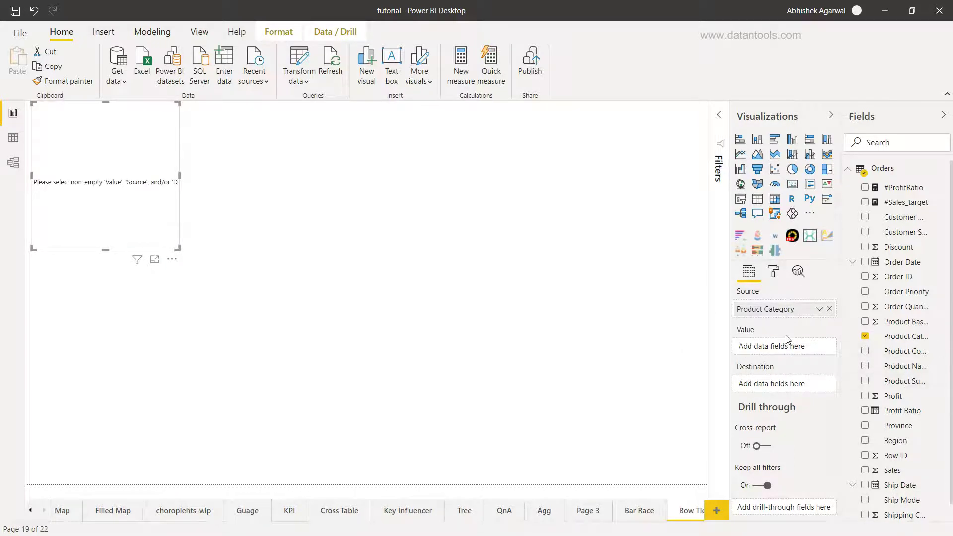
{"action": "left_click_drag", "start_coordinate": [896, 472], "coordinate": [784, 346]}
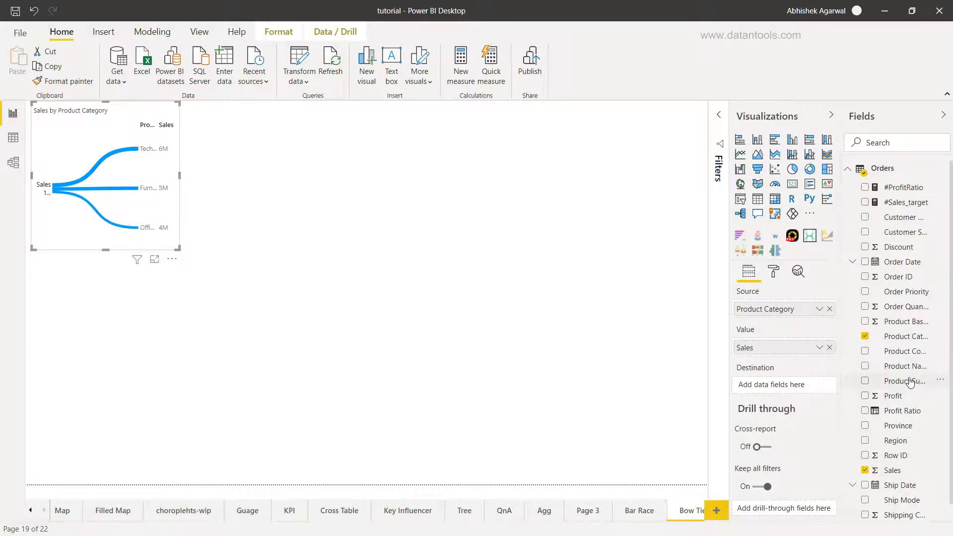
{"action": "left_click_drag", "start_coordinate": [910, 383], "coordinate": [796, 384]}
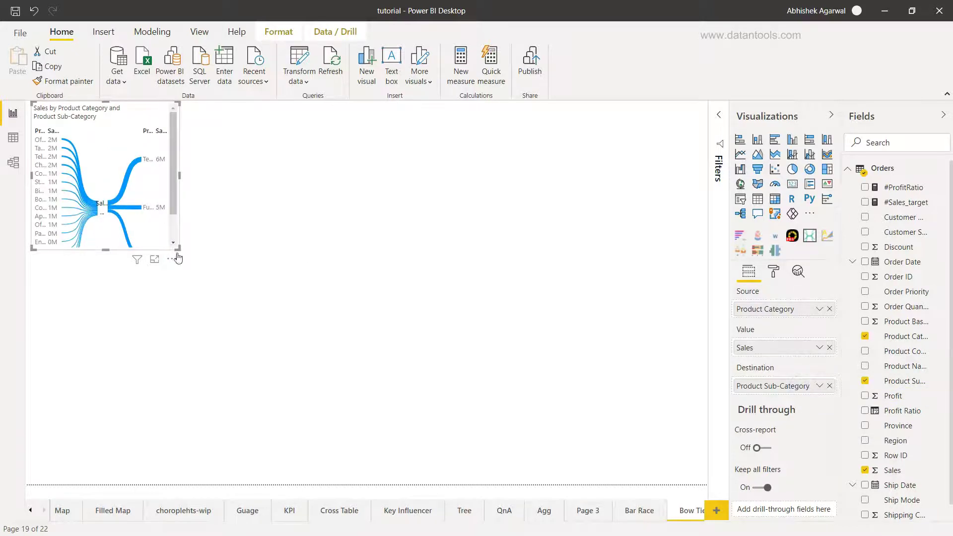
- Resize the Bowtie visual to span the report page and dismiss the notification toast
{"action": "left_click_drag", "start_coordinate": [180, 252], "coordinate": [710, 488]}
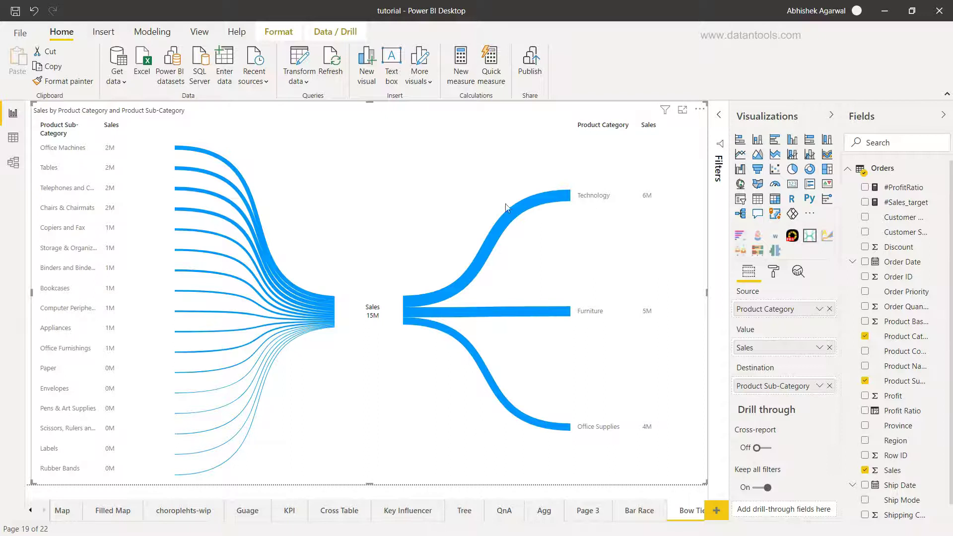
{"action": "mouse_move", "coordinate": [536, 321]}
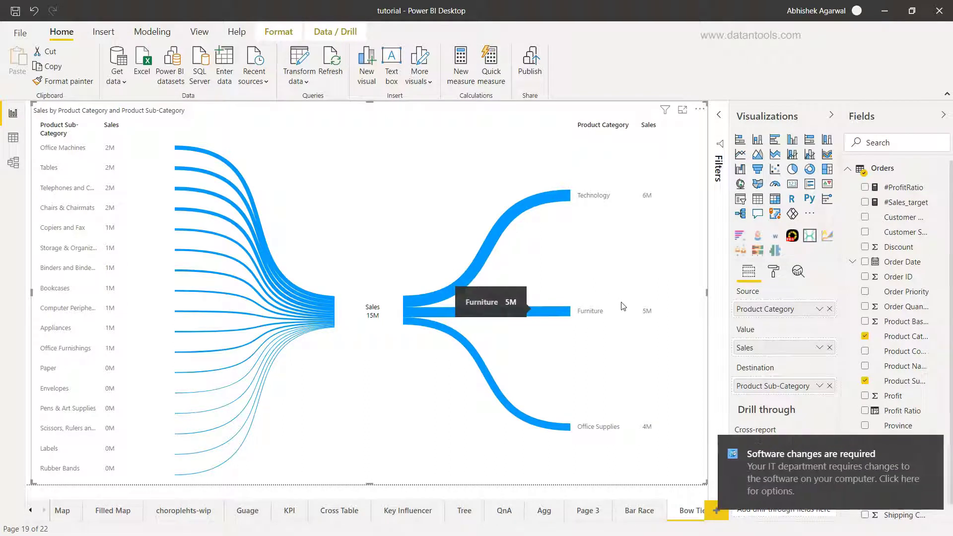
{"action": "left_click", "coordinate": [936, 452]}
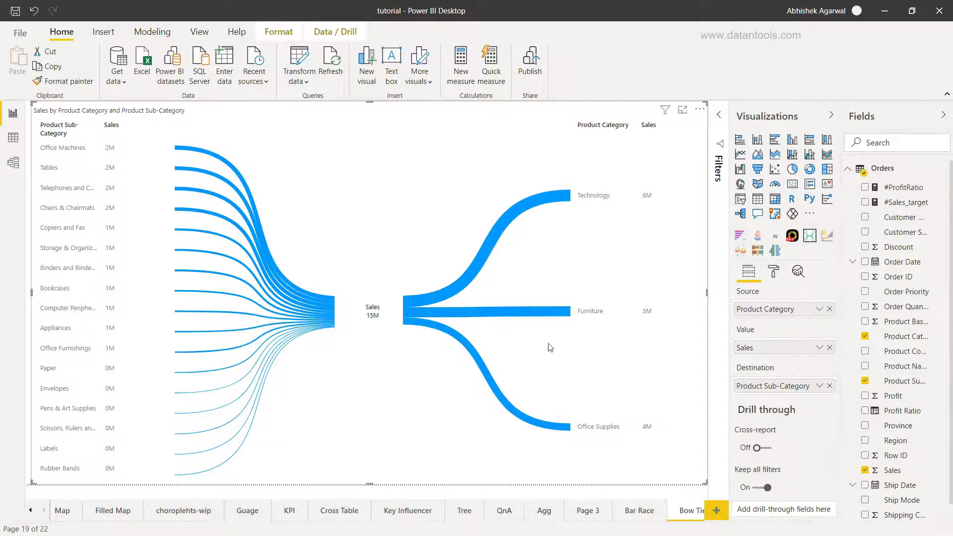
- Show the Bowtie visual's Format settings with Bowtie title expanded, down to Data labels
{"action": "left_click", "coordinate": [774, 273]}
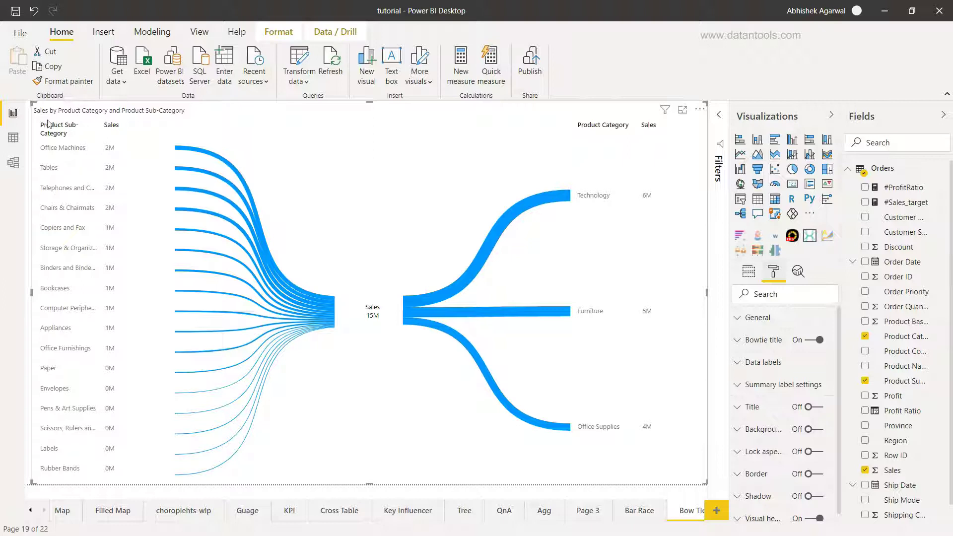
{"action": "mouse_move", "coordinate": [43, 116]}
{"action": "left_click", "coordinate": [747, 340]}
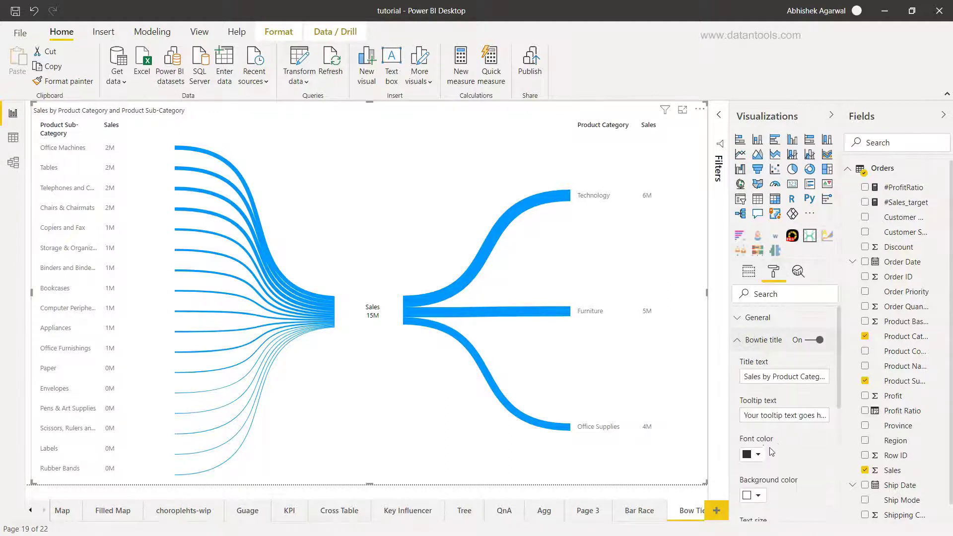
{"action": "scroll", "coordinate": [778, 383], "scroll_direction": "down", "scroll_amount": 3}
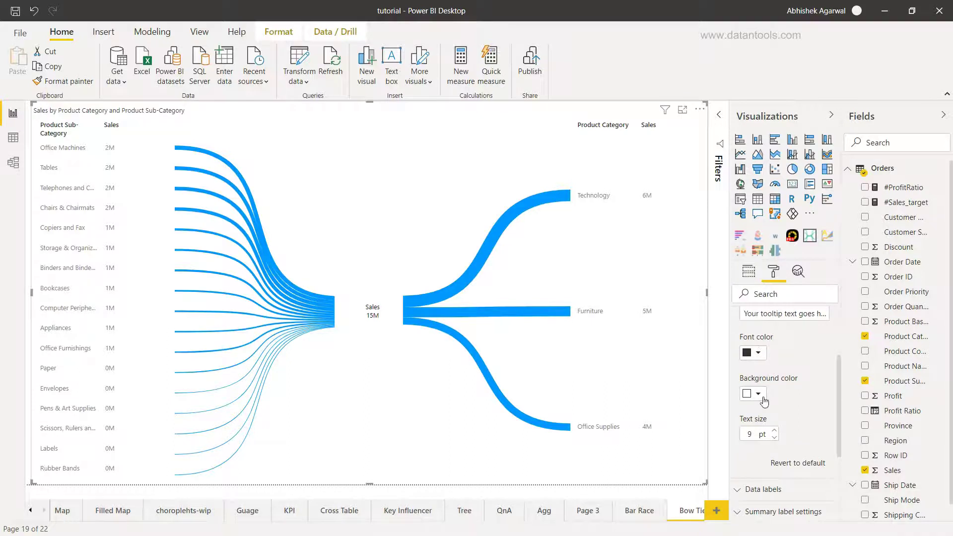
{"action": "scroll", "coordinate": [763, 429], "scroll_direction": "down", "scroll_amount": 5}
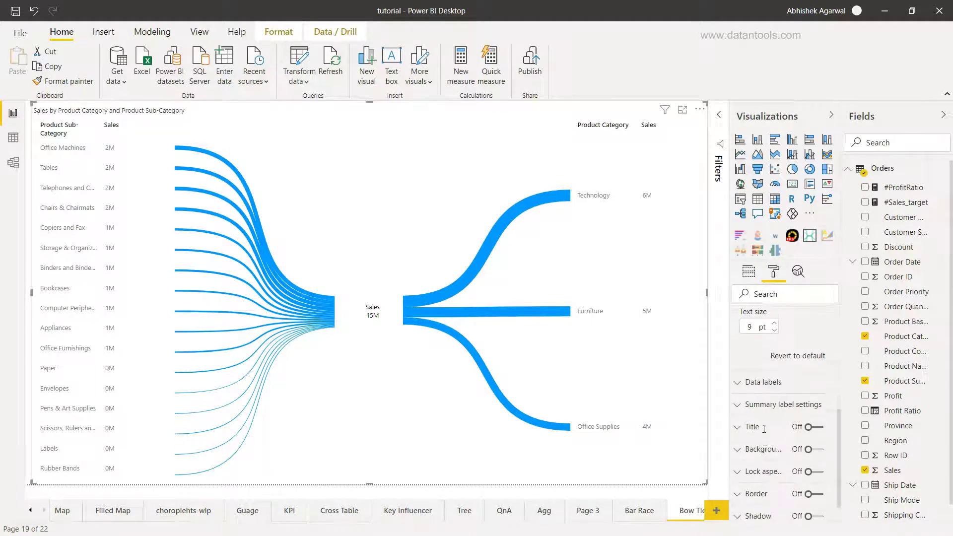
- Set the Data labels display units to Thousands
{"action": "left_click", "coordinate": [743, 361]}
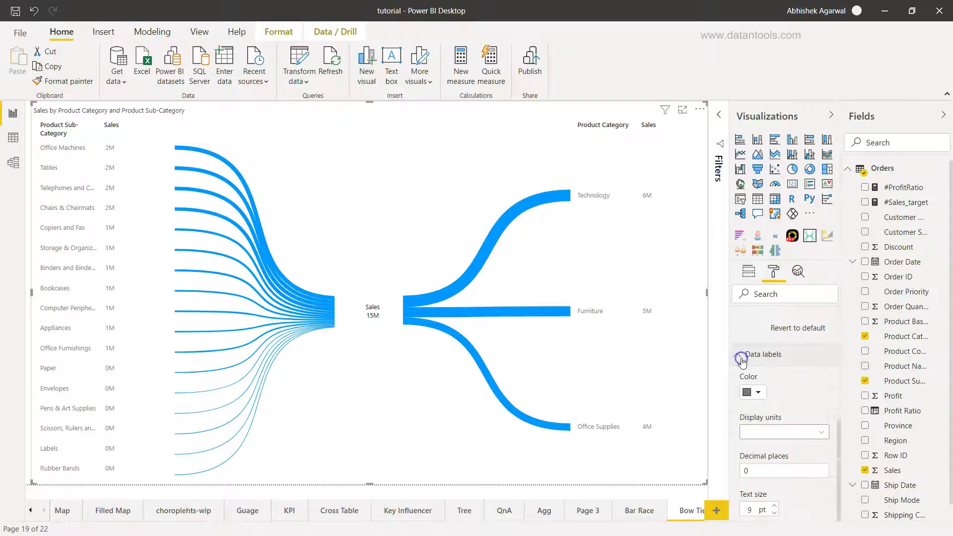
{"action": "scroll", "coordinate": [781, 410], "scroll_direction": "down", "scroll_amount": 2}
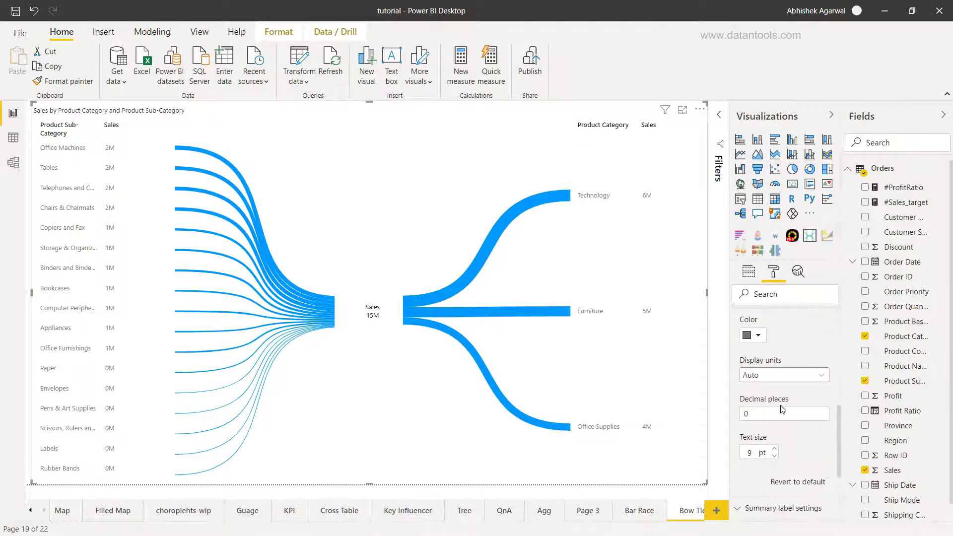
{"action": "left_click", "coordinate": [794, 376]}
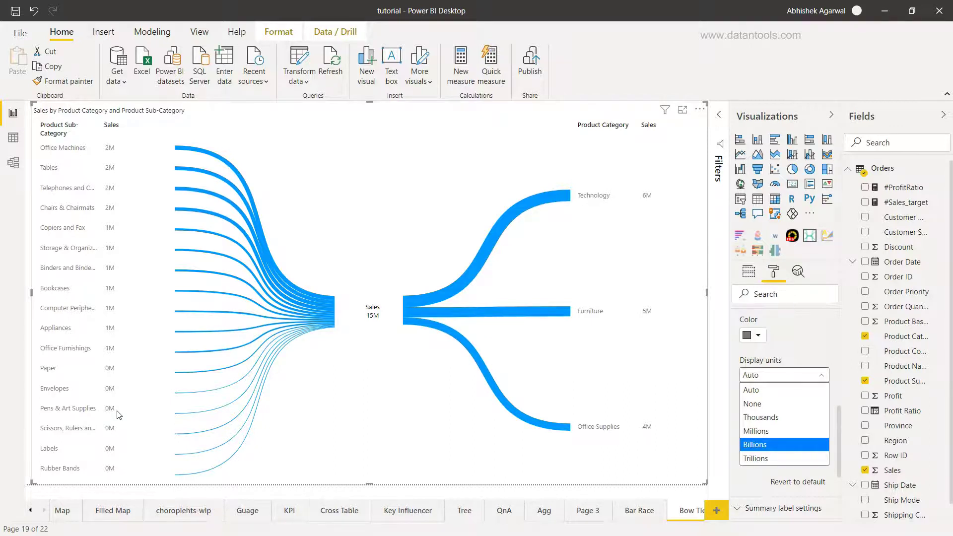
{"action": "left_click", "coordinate": [763, 422]}
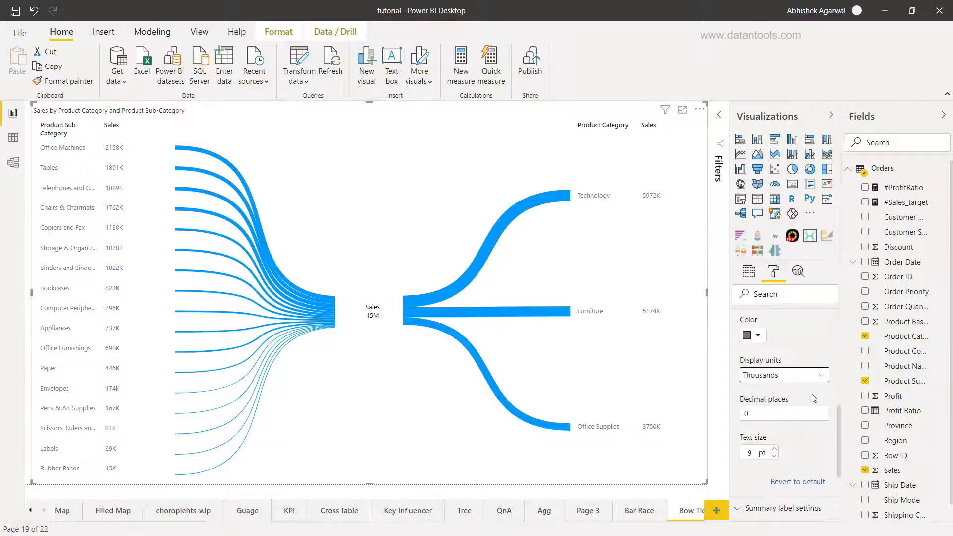
{"action": "scroll", "coordinate": [813, 397], "scroll_direction": "down", "scroll_amount": 3}
- Set the Summary label display units to Millions so the centre total reads 15M
{"action": "scroll", "coordinate": [812, 397], "scroll_direction": "down", "scroll_amount": 1}
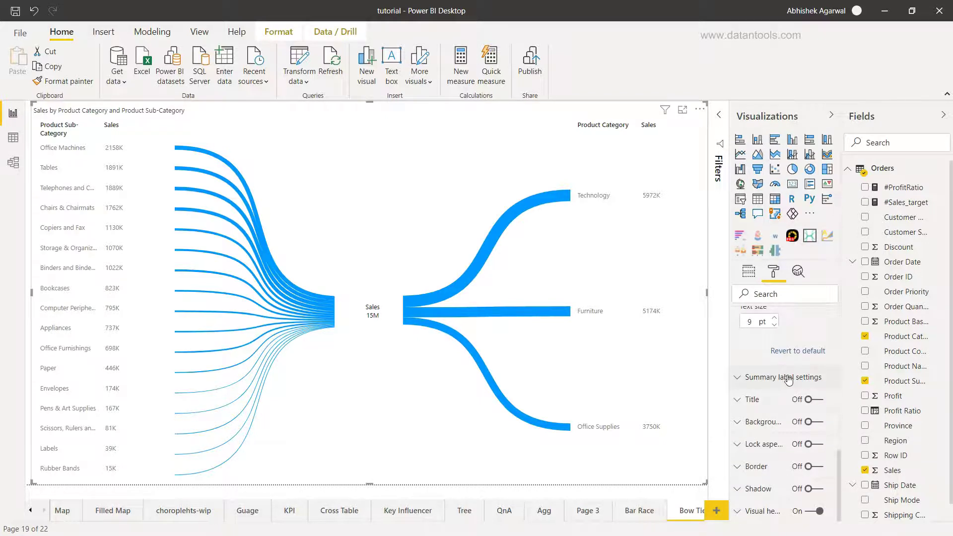
{"action": "left_click", "coordinate": [789, 378]}
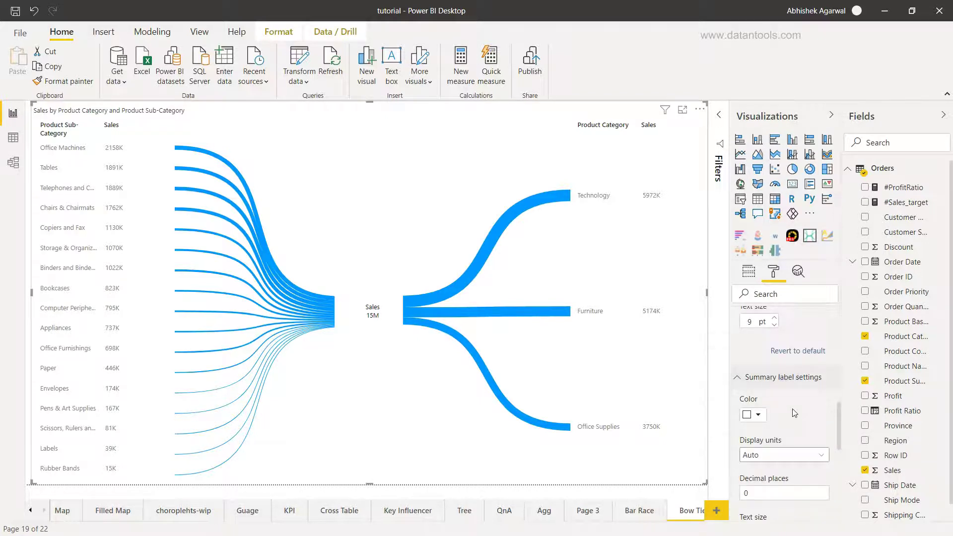
{"action": "scroll", "coordinate": [794, 410], "scroll_direction": "down", "scroll_amount": 2}
{"action": "left_click", "coordinate": [787, 355]}
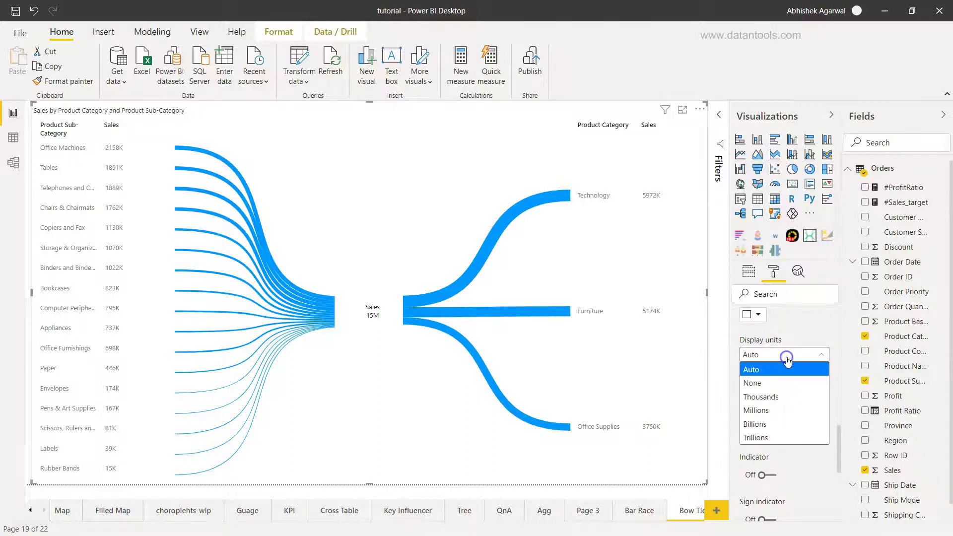
{"action": "left_click", "coordinate": [787, 402]}
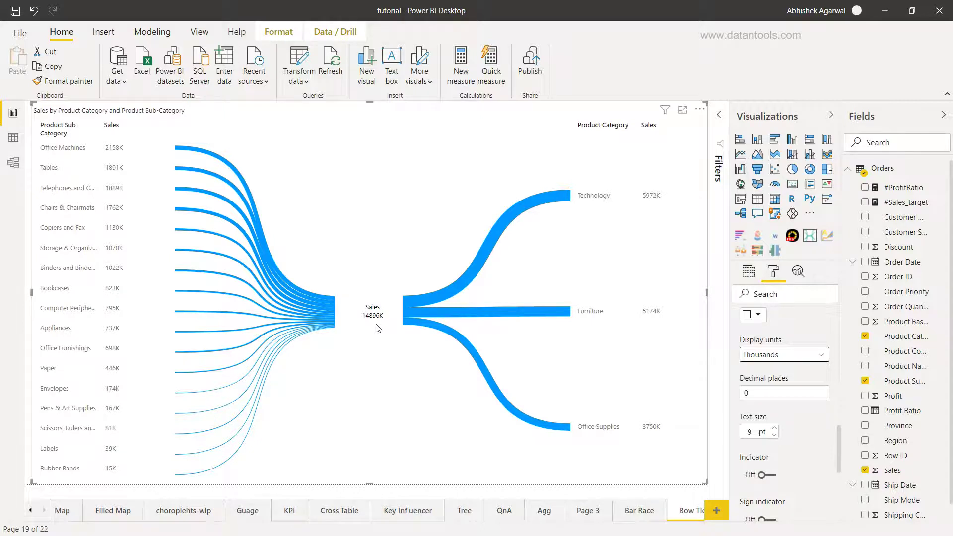
{"action": "left_click", "coordinate": [809, 355]}
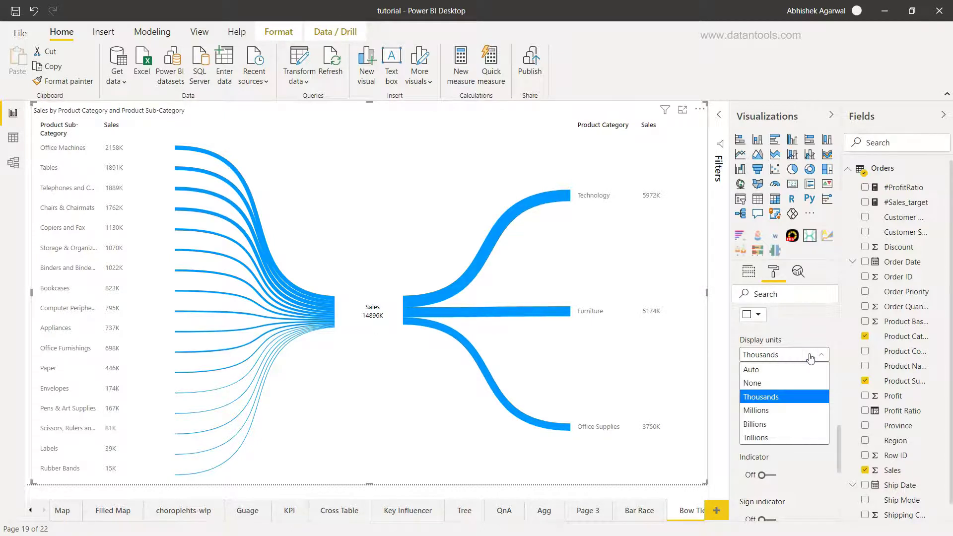
{"action": "left_click", "coordinate": [803, 410]}
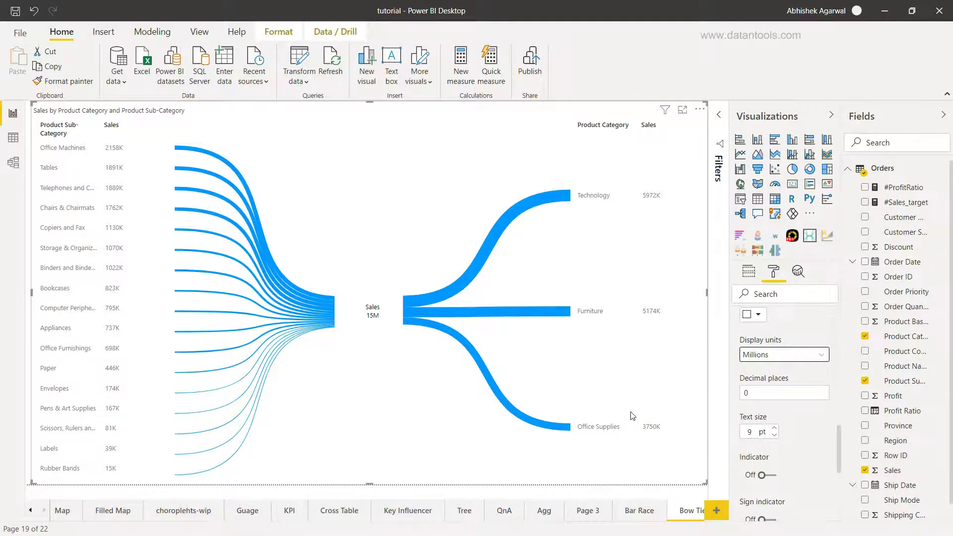
{"action": "scroll", "coordinate": [773, 425], "scroll_direction": "down", "scroll_amount": 2}
- Set the data labels to Millions with 2 decimal places
{"action": "scroll", "coordinate": [772, 425], "scroll_direction": "up", "scroll_amount": 3}
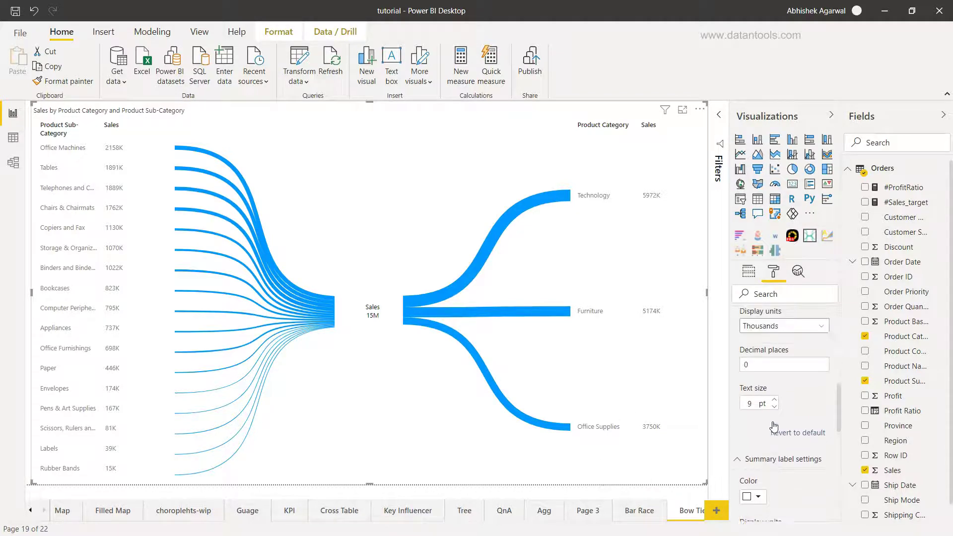
{"action": "left_click", "coordinate": [783, 375]}
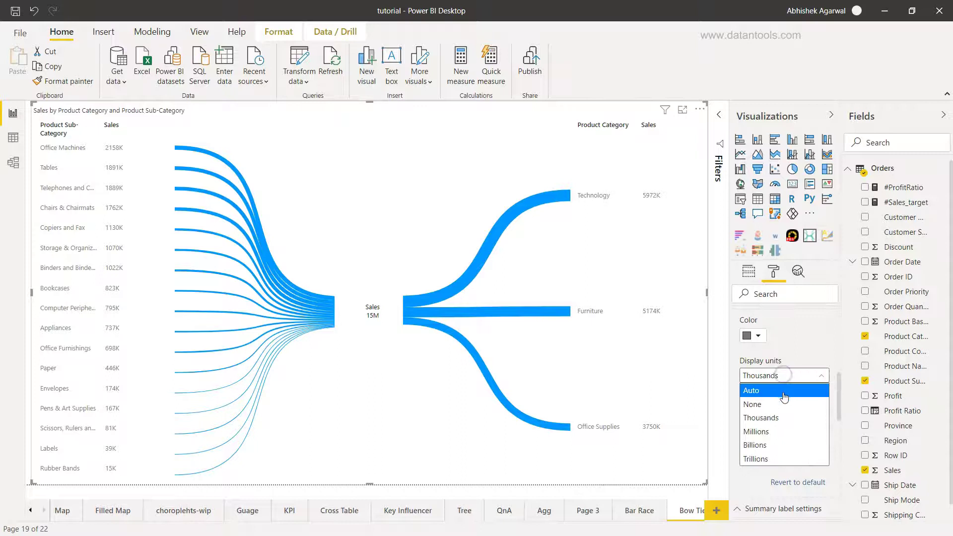
{"action": "left_click", "coordinate": [786, 436]}
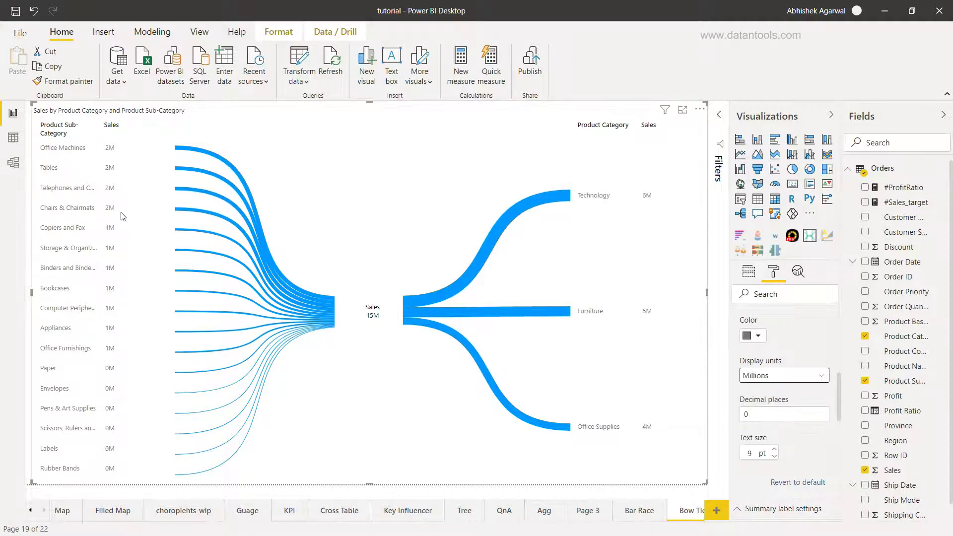
{"action": "left_click", "coordinate": [773, 418]}
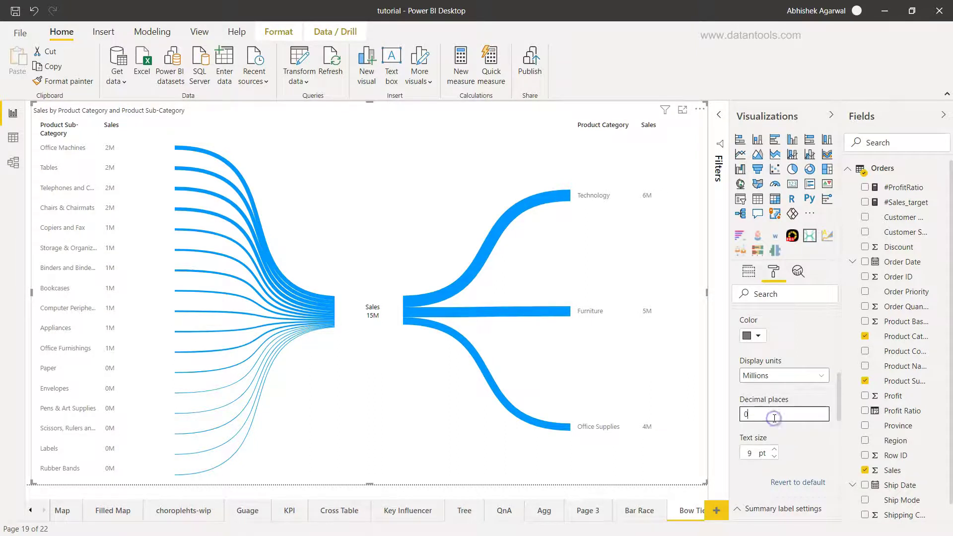
{"action": "key", "text": "BackSpace"}
{"action": "type", "text": "02"}
{"action": "key", "text": "Tab"}
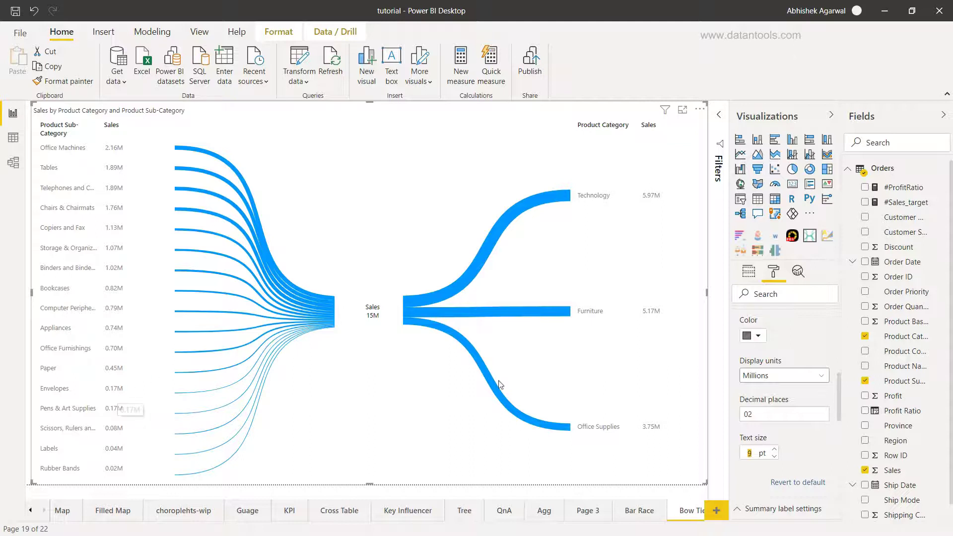
- Try 1 decimal place, then restore the data labels to 2 decimals
{"action": "left_click", "coordinate": [766, 415]}
{"action": "key", "text": "BackSpace"}
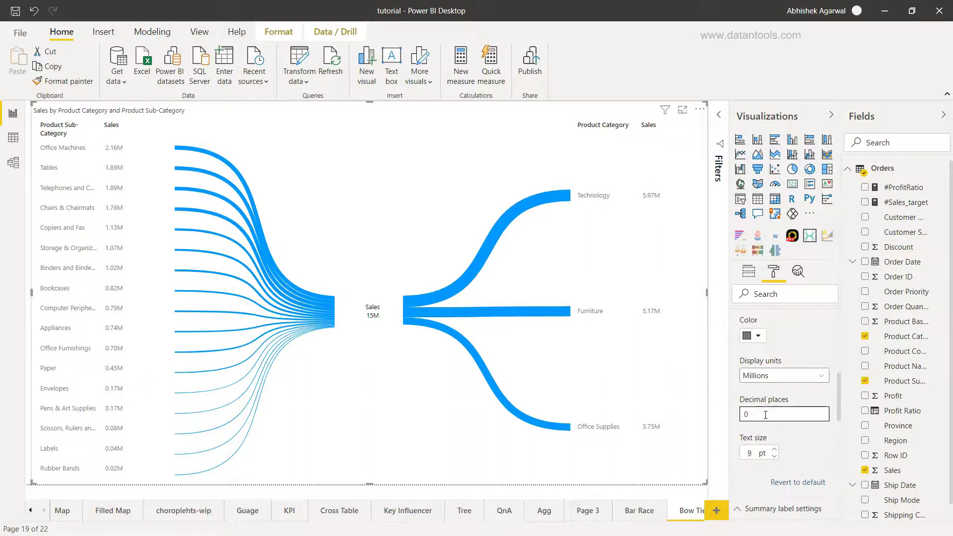
{"action": "type", "text": "1"}
{"action": "key", "text": "Tab"}
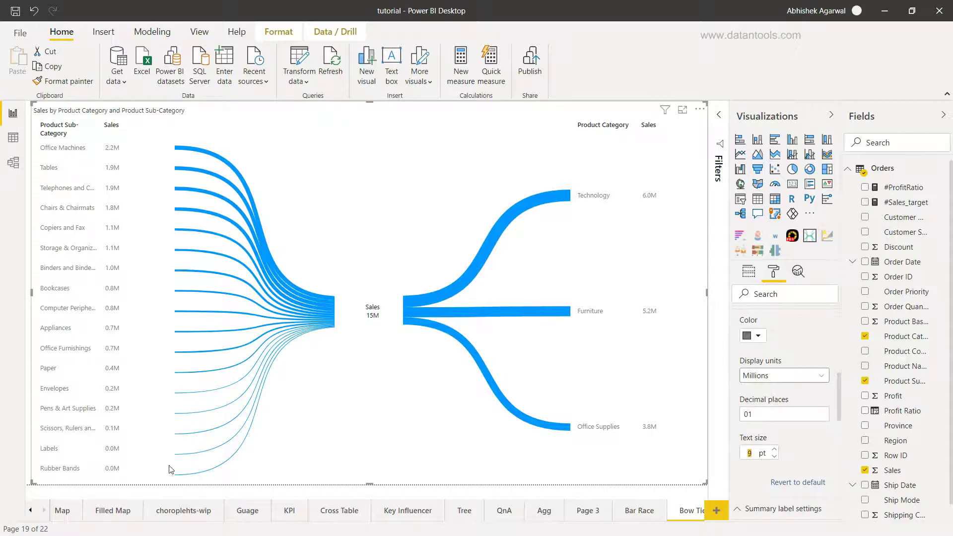
{"action": "left_click", "coordinate": [773, 416]}
{"action": "type", "text": "02"}
- Collapse the Summary label, Data labels and Bowtie title format sections, then show the bowtie's field wells
{"action": "scroll", "coordinate": [777, 414], "scroll_direction": "down", "scroll_amount": 4}
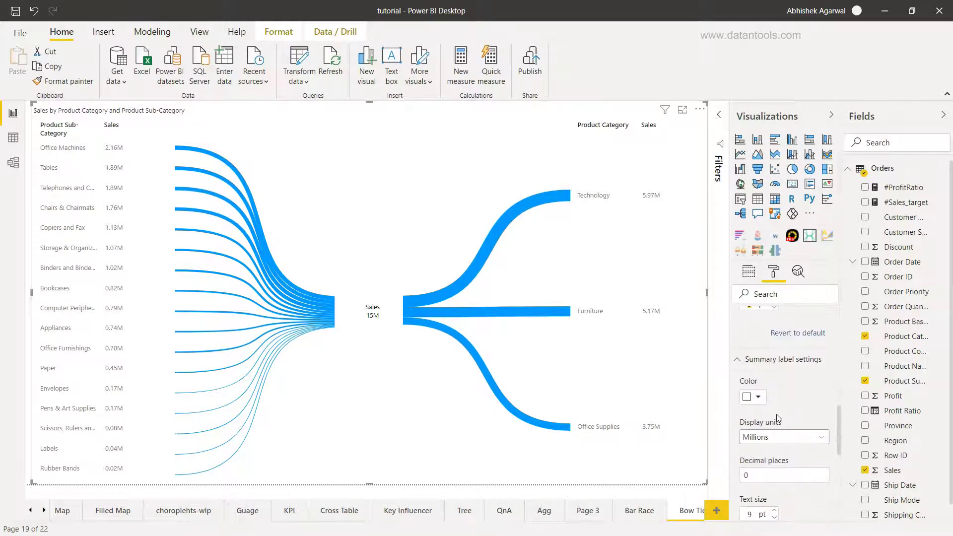
{"action": "left_click", "coordinate": [739, 367]}
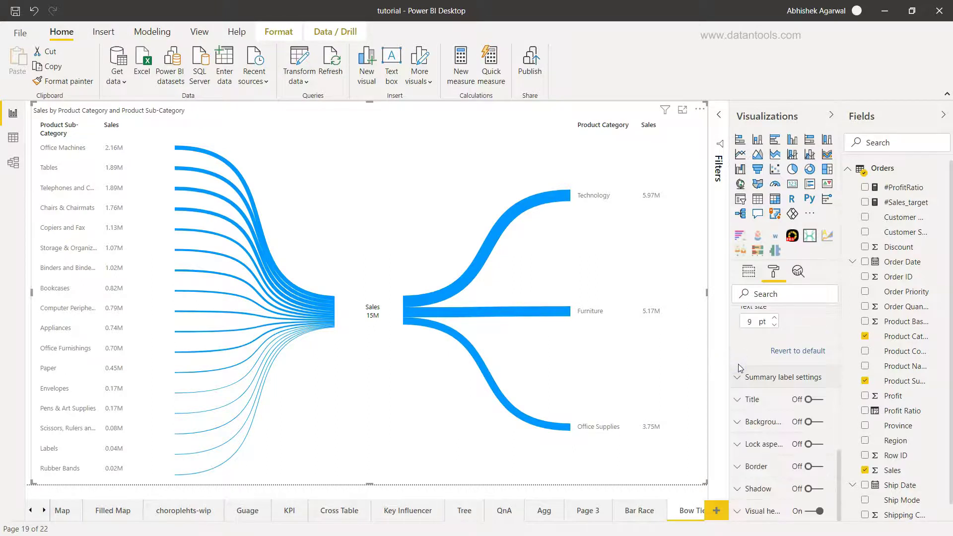
{"action": "scroll", "coordinate": [738, 365], "scroll_direction": "up", "scroll_amount": 4}
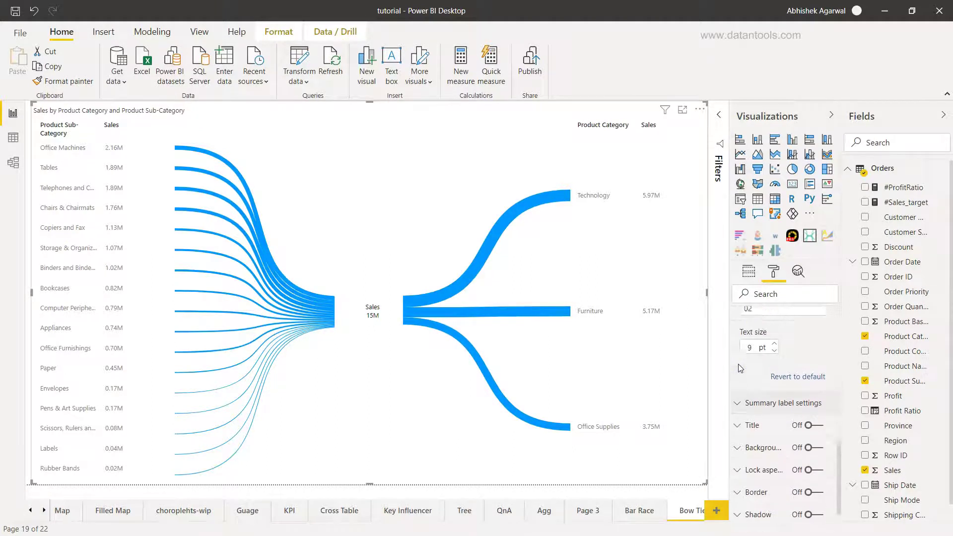
{"action": "left_click", "coordinate": [740, 399]}
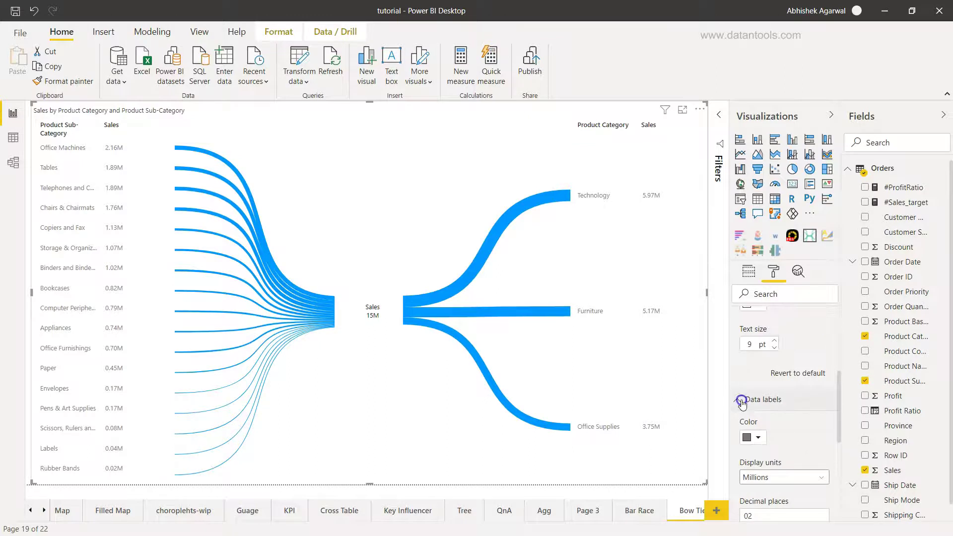
{"action": "scroll", "coordinate": [740, 400], "scroll_direction": "up", "scroll_amount": 3}
{"action": "scroll", "coordinate": [740, 400], "scroll_direction": "up", "scroll_amount": 1}
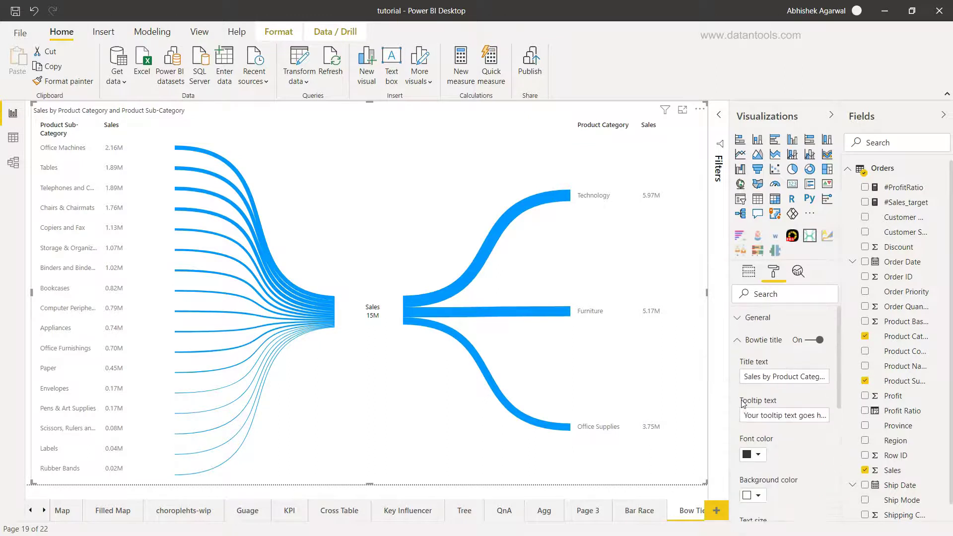
{"action": "left_click", "coordinate": [740, 339]}
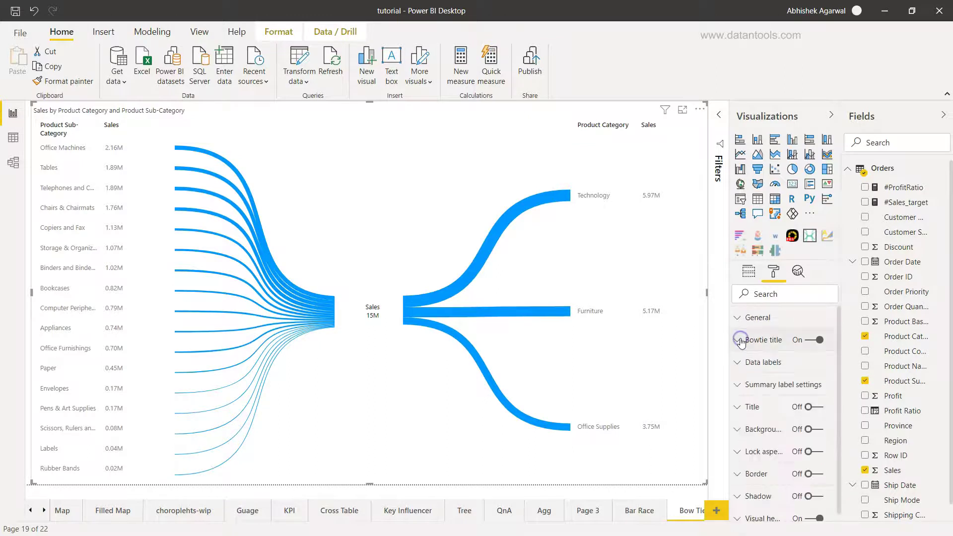
{"action": "scroll", "coordinate": [763, 436], "scroll_direction": "down", "scroll_amount": 1}
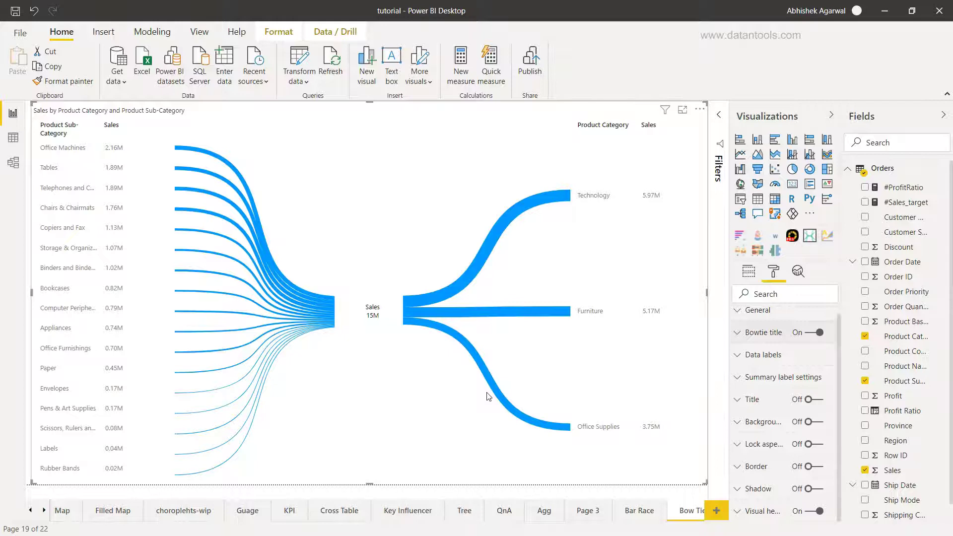
{"action": "left_click", "coordinate": [741, 271]}
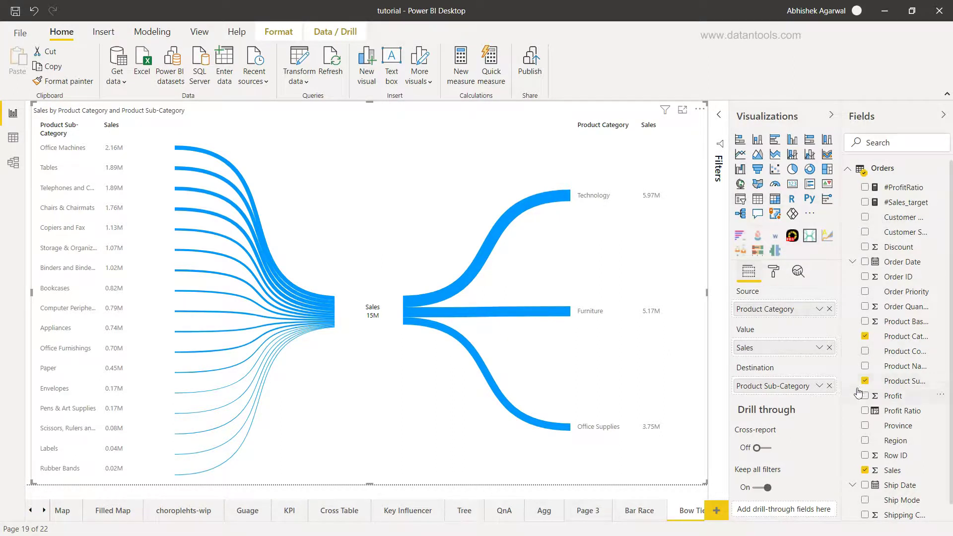
- Replace Product Sub-Category with Customer Name as destination, review the result, then remove Customer Name
{"action": "left_click", "coordinate": [829, 386]}
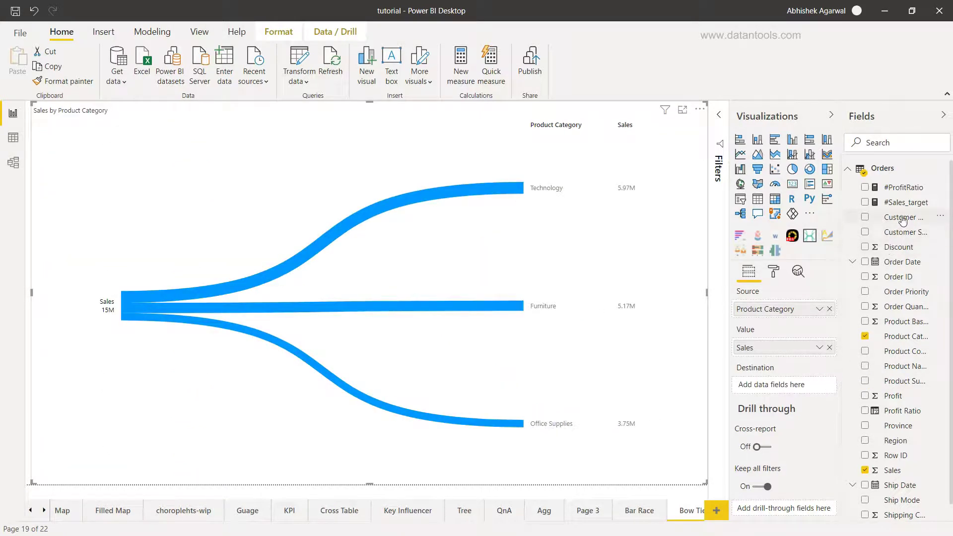
{"action": "left_click_drag", "start_coordinate": [901, 219], "coordinate": [791, 388]}
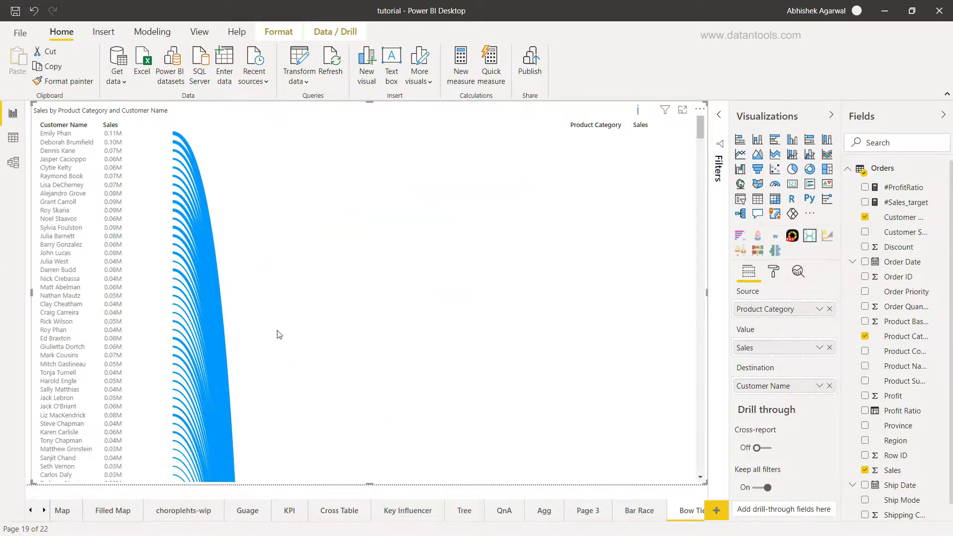
{"action": "scroll", "coordinate": [277, 334], "scroll_direction": "down", "scroll_amount": 10}
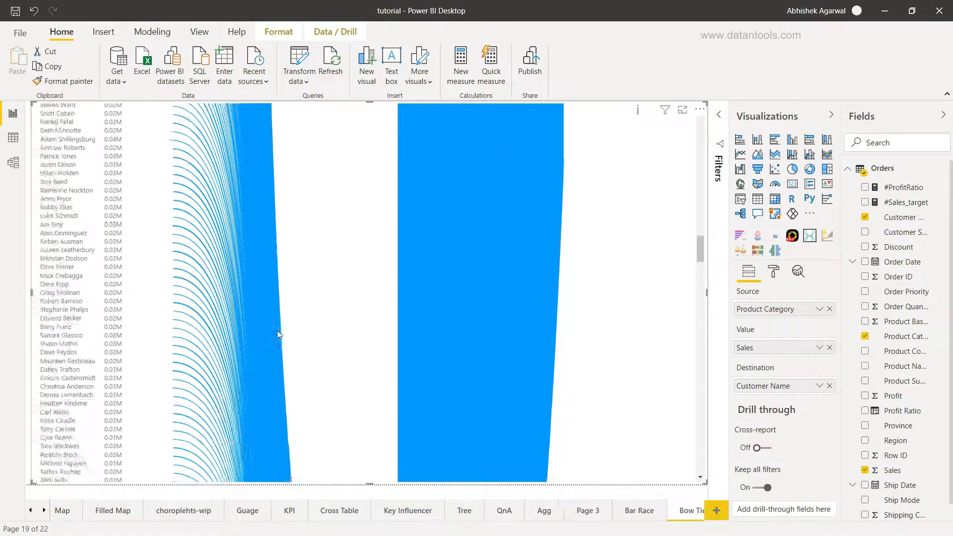
{"action": "scroll", "coordinate": [277, 334], "scroll_direction": "down", "scroll_amount": 5}
{"action": "scroll", "coordinate": [277, 334], "scroll_direction": "up", "scroll_amount": 2}
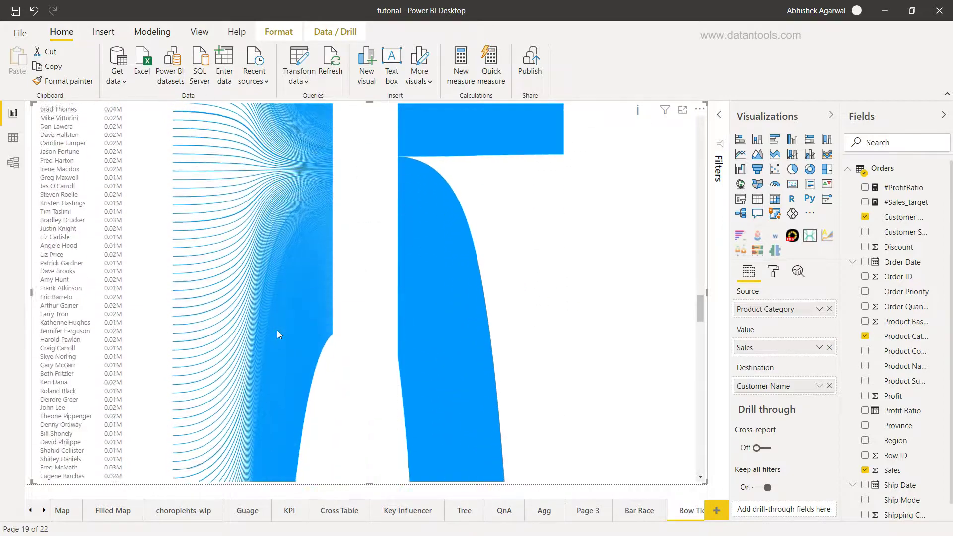
{"action": "scroll", "coordinate": [278, 335], "scroll_direction": "up", "scroll_amount": 12}
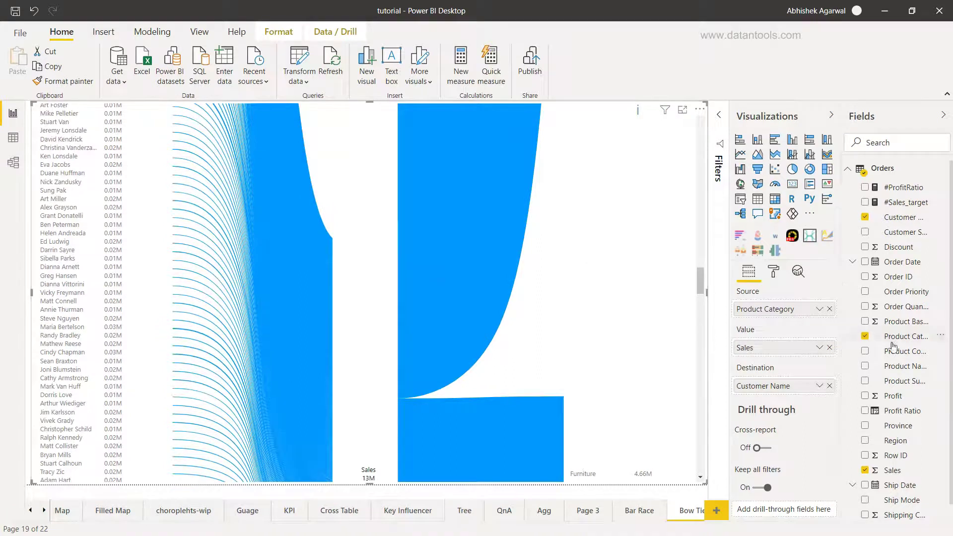
{"action": "left_click", "coordinate": [831, 387]}
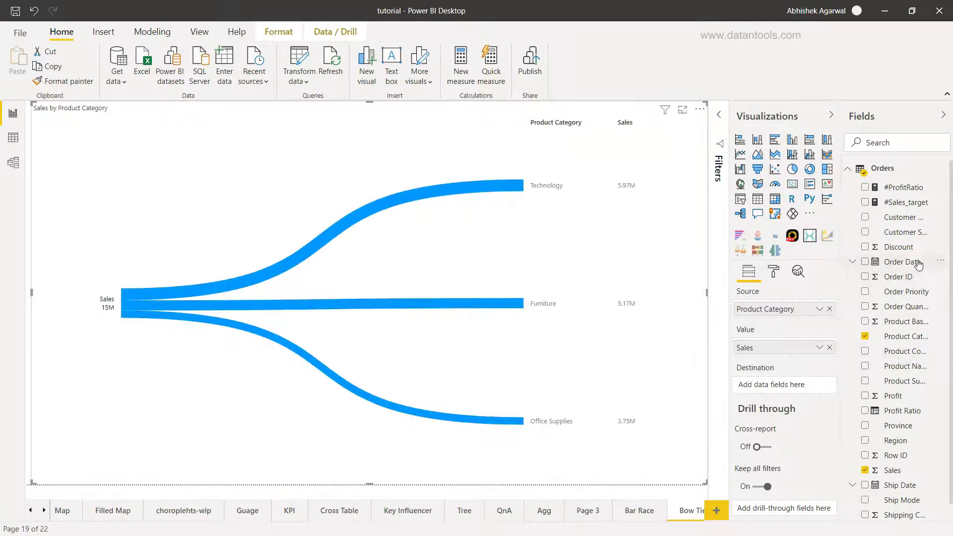
- Put Product Sub-Category back into the bowtie's Destination well
{"action": "left_click_drag", "start_coordinate": [913, 381], "coordinate": [790, 387]}
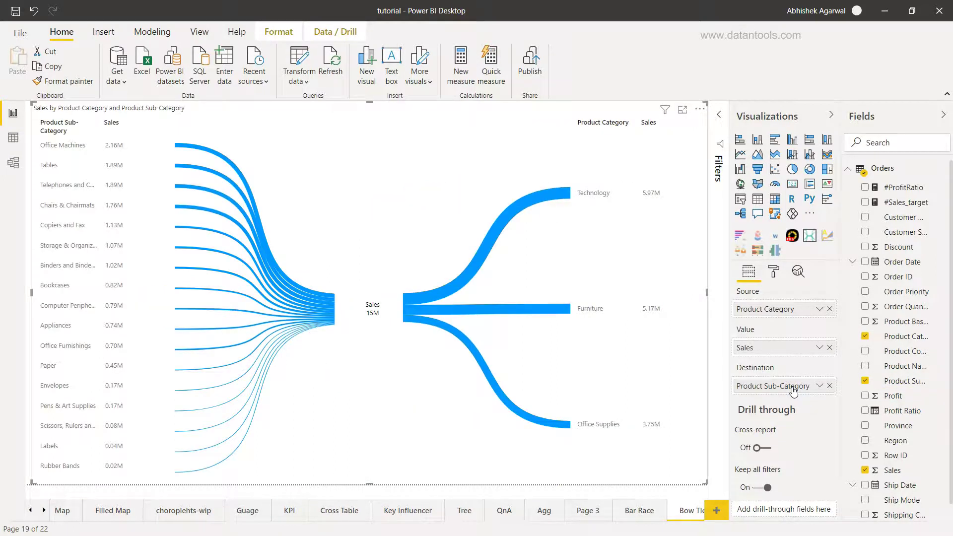